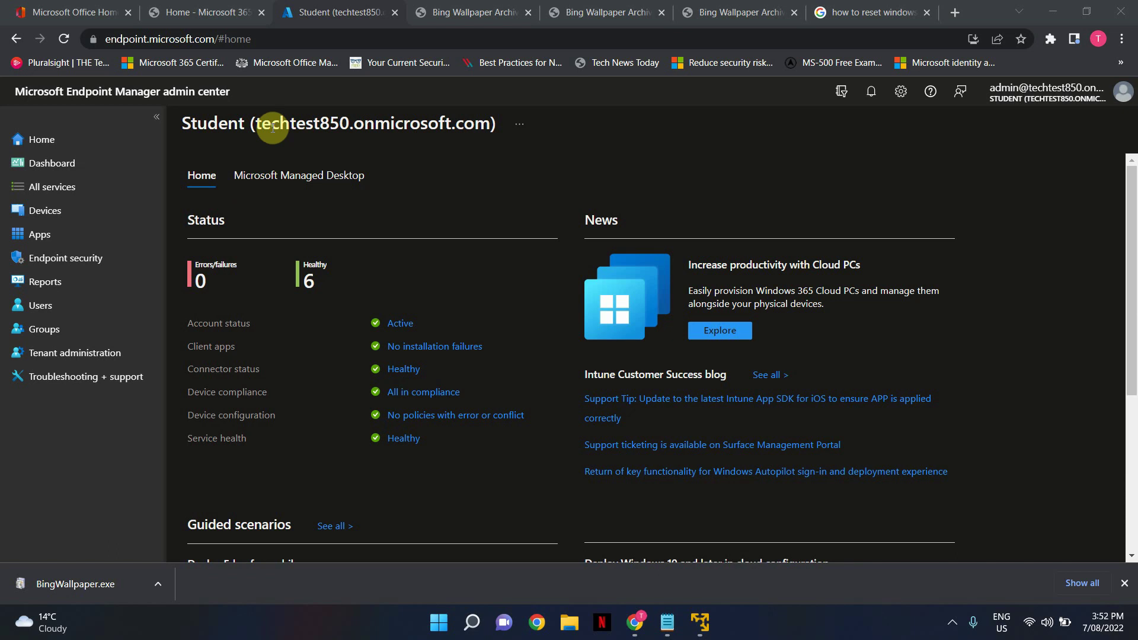
Go to Devices > Configuration profiles and start creating a new profile.
left_click(53, 210)
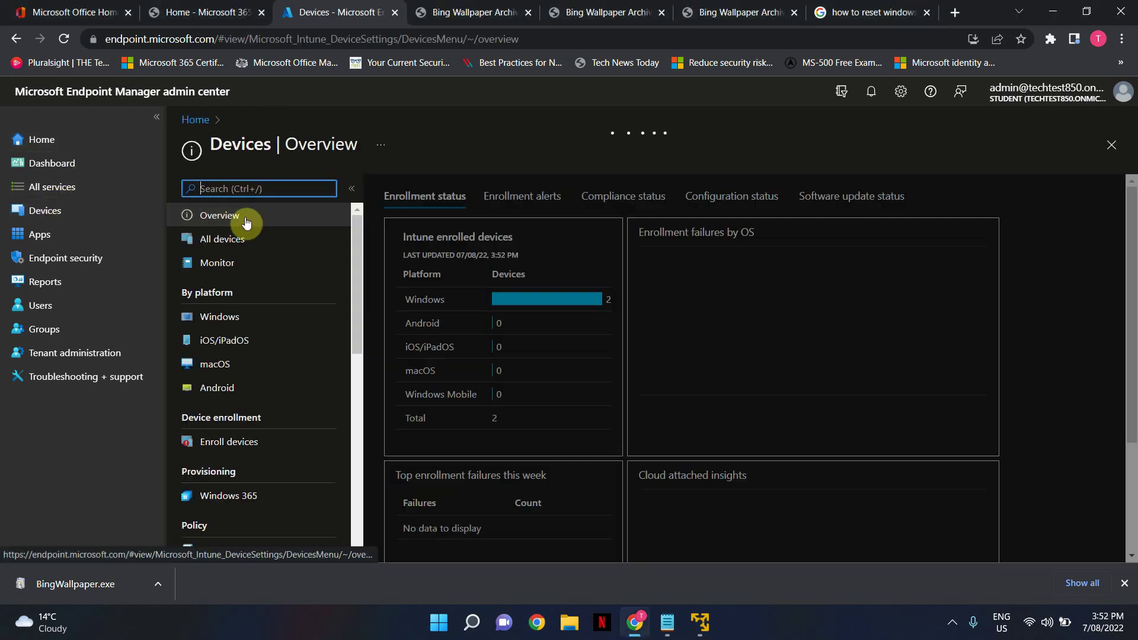
scroll(277, 424, "down", 4)
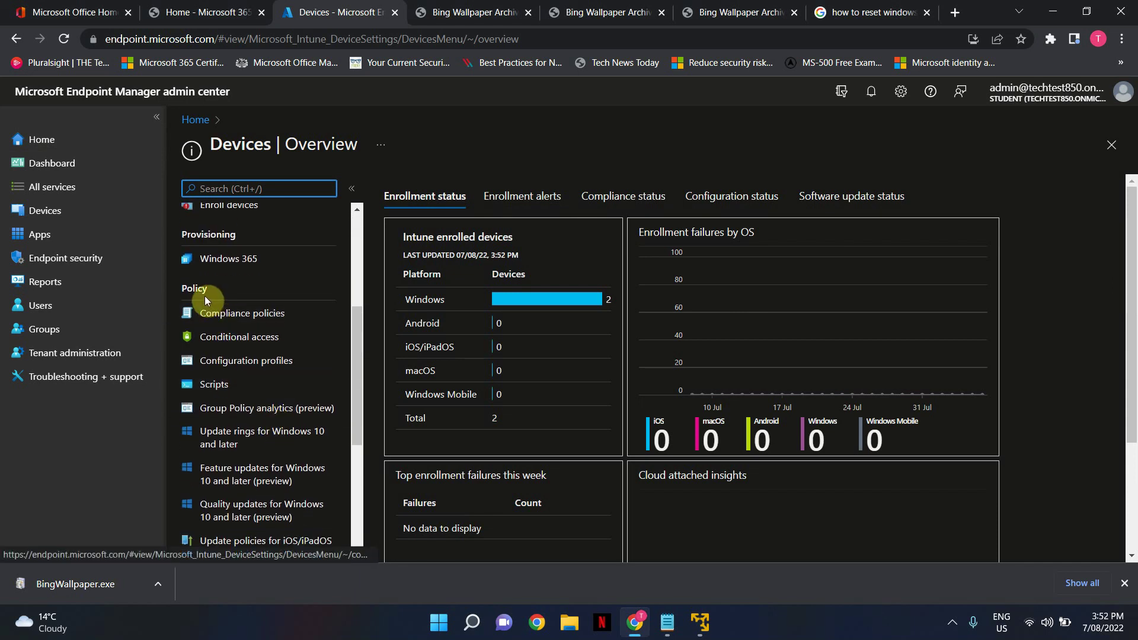
left_click(216, 362)
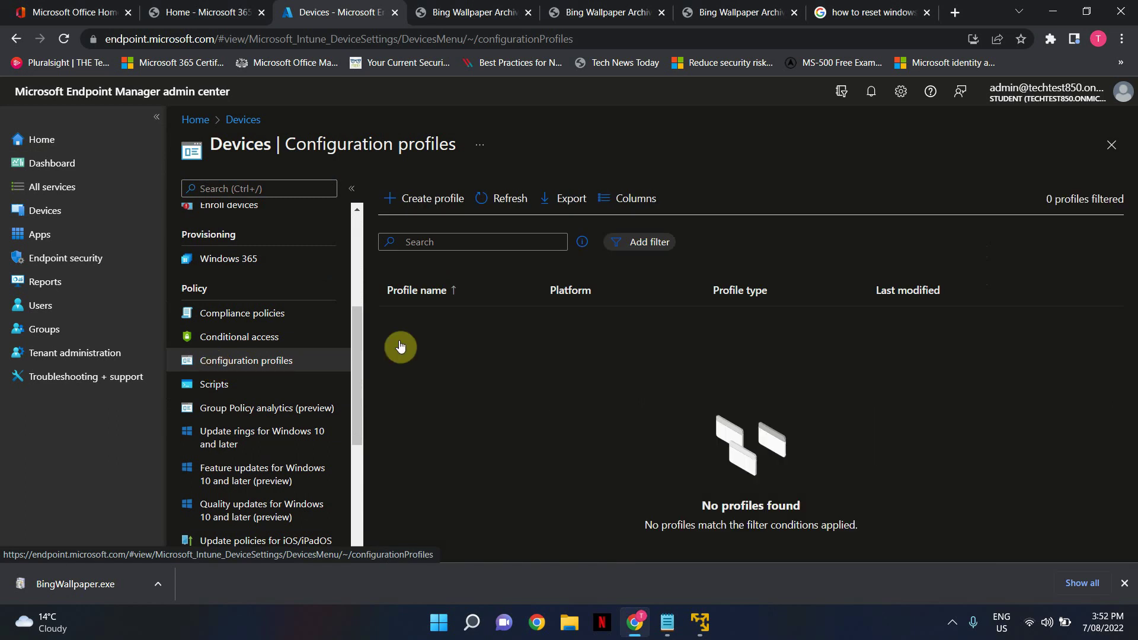
left_click(425, 201)
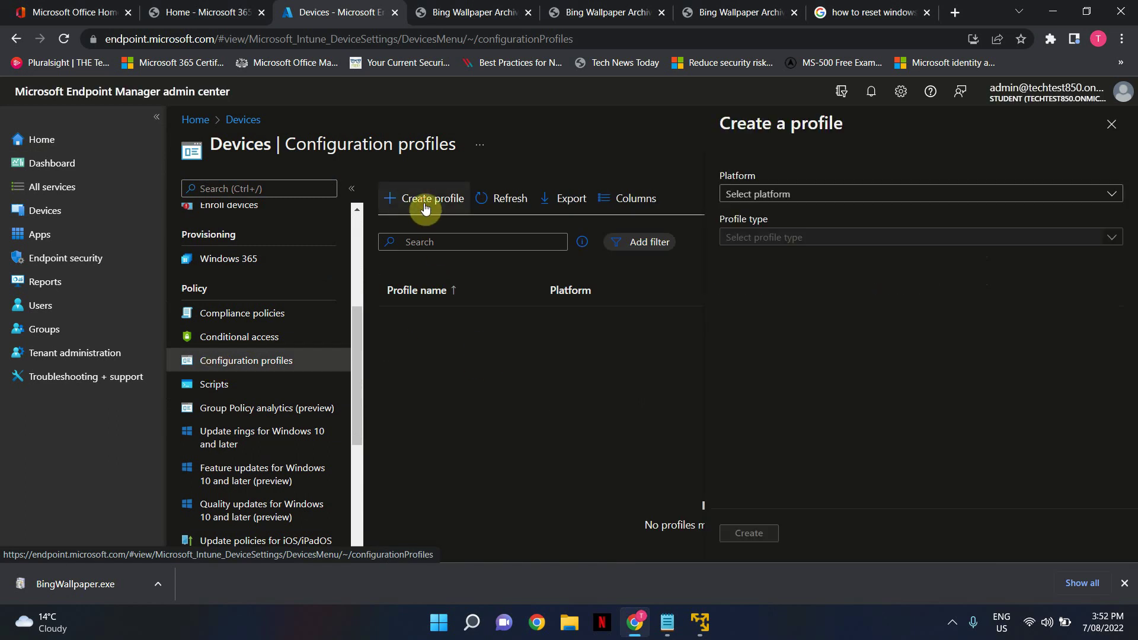
Choose platform Windows 10 and later, profile type Templates, and the Device restrictions template.
left_click(834, 199)
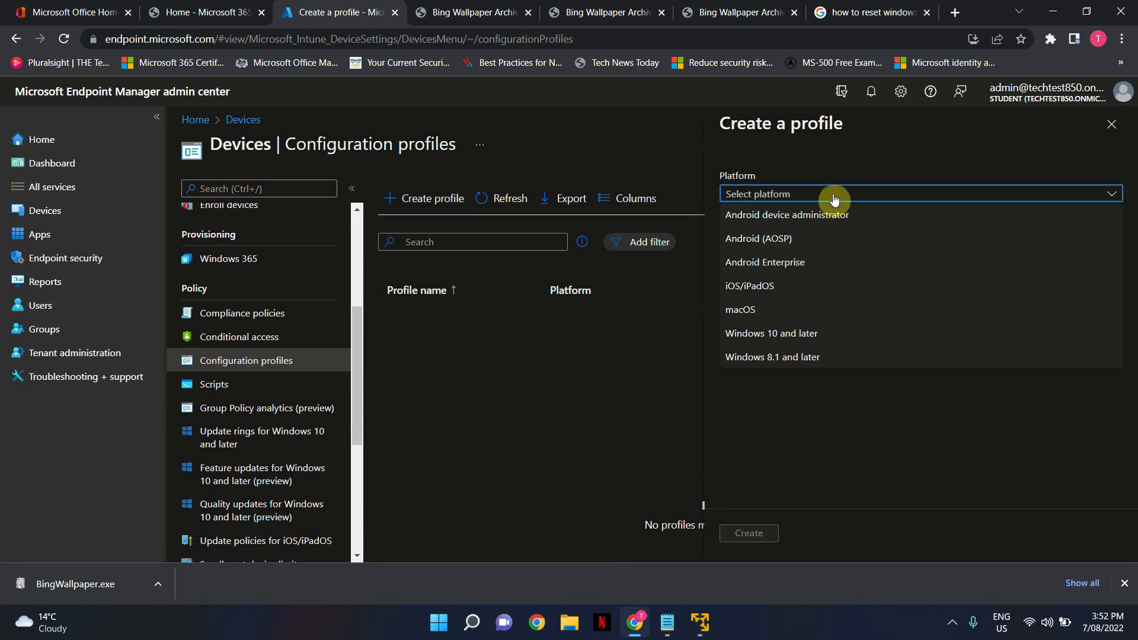
left_click(771, 333)
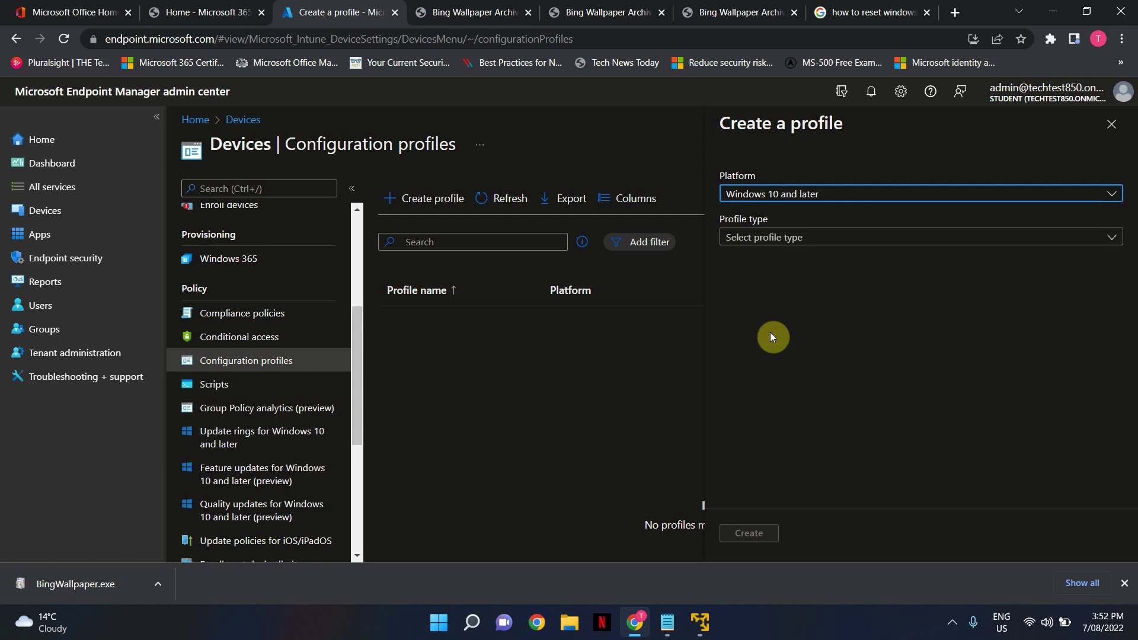
left_click(791, 240)
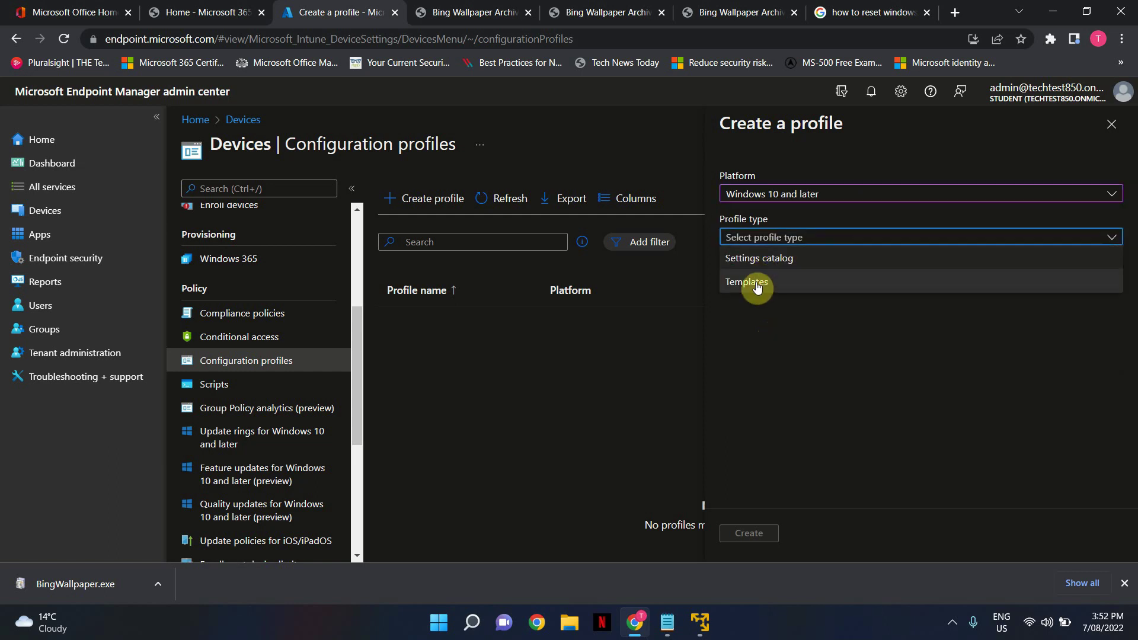
left_click(756, 282)
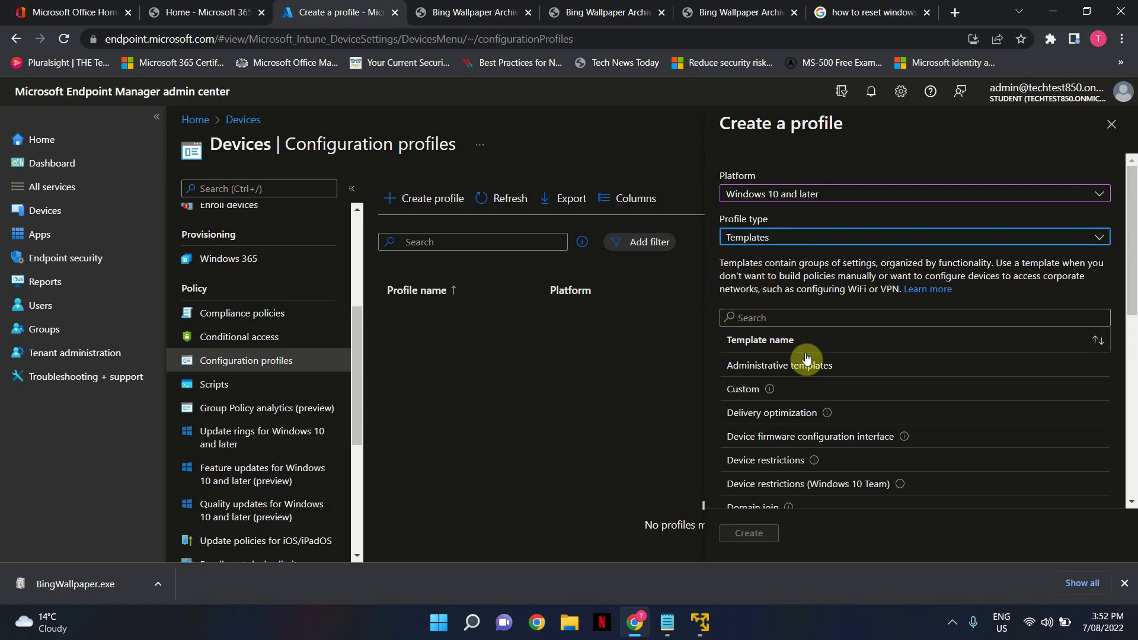
scroll(819, 392, "down", 1)
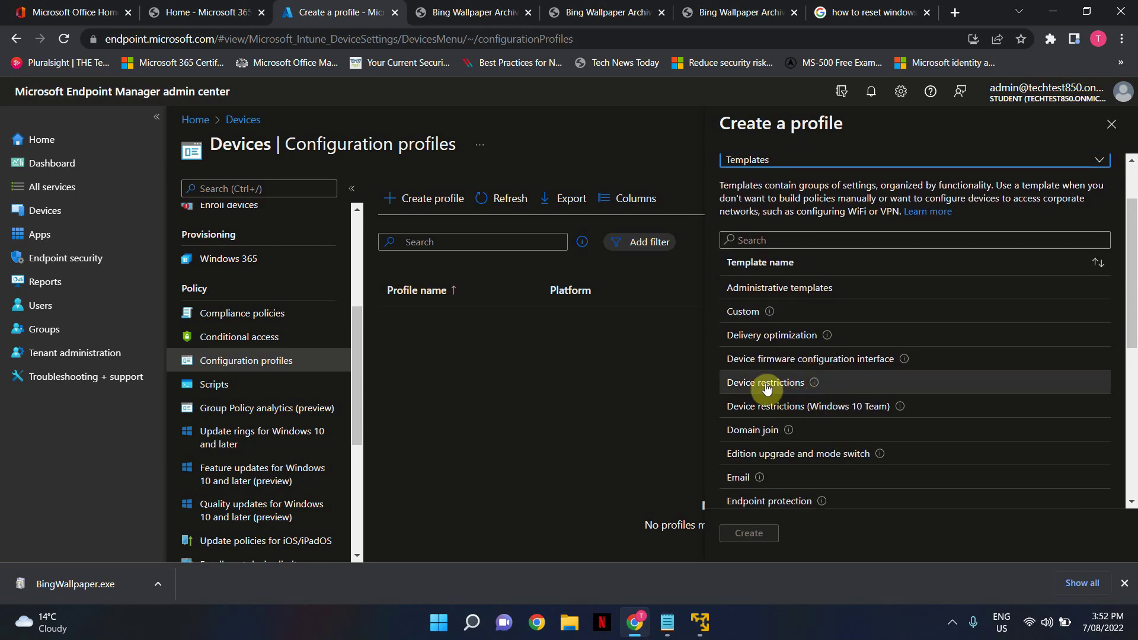
left_click(794, 385)
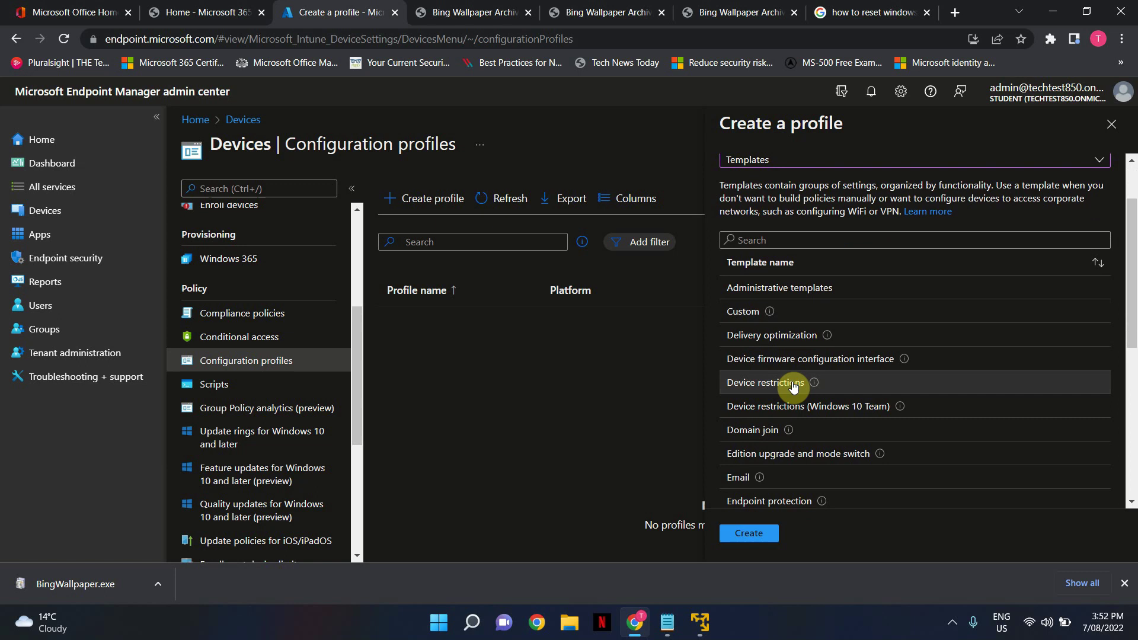
Create the profile from the template and name it 'Desktop Background Policy'.
left_click(747, 533)
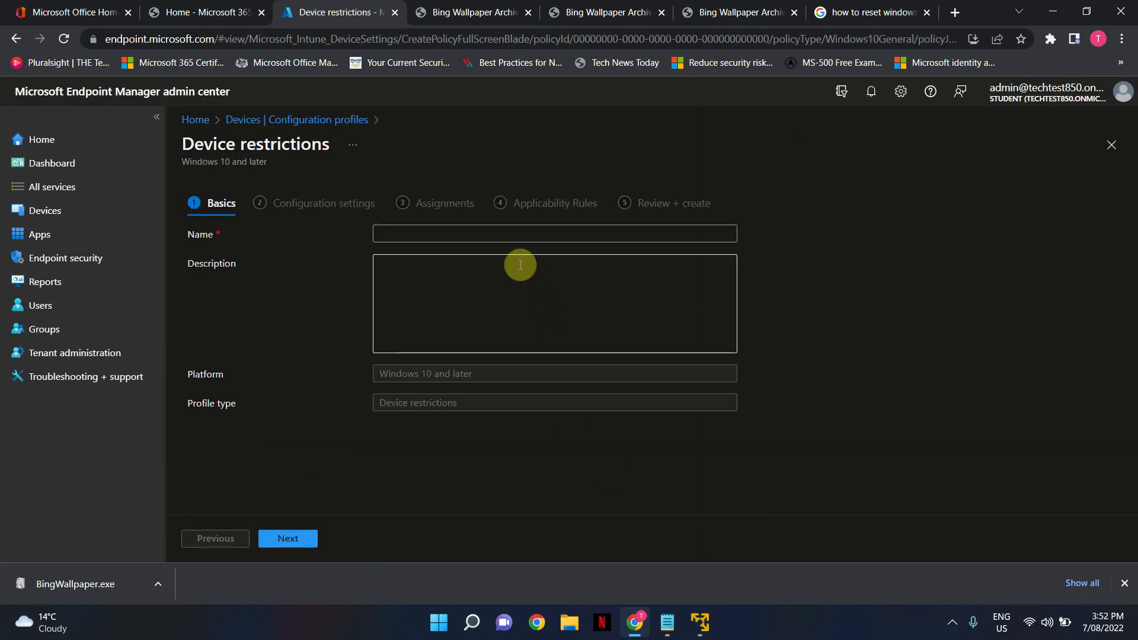
left_click(466, 233)
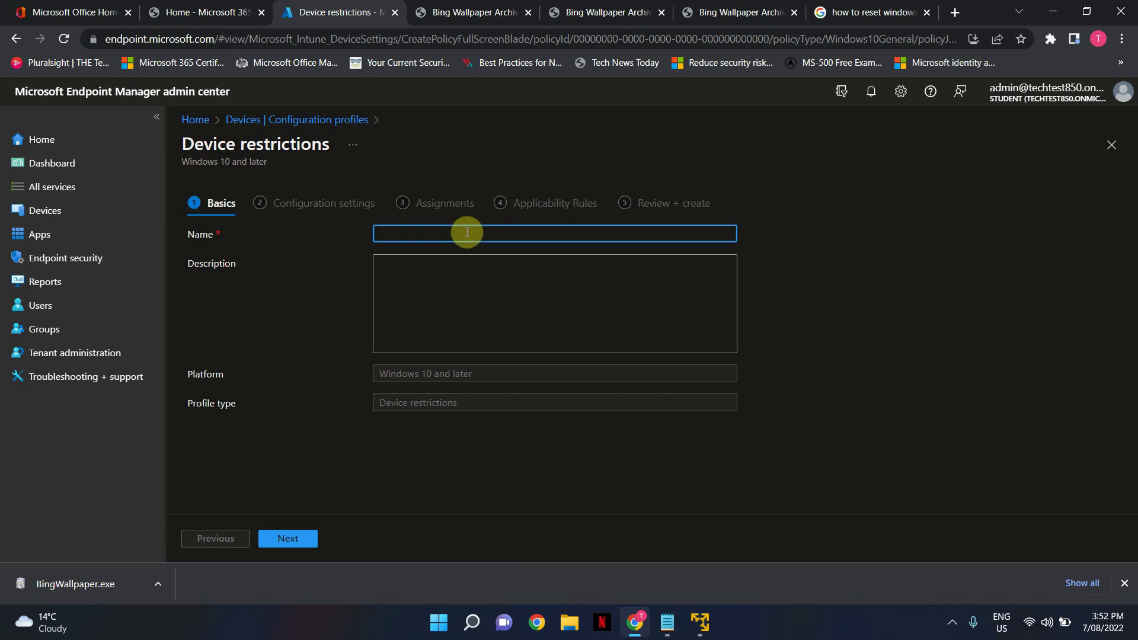
type("Desktop Background Policy")
left_click(493, 281)
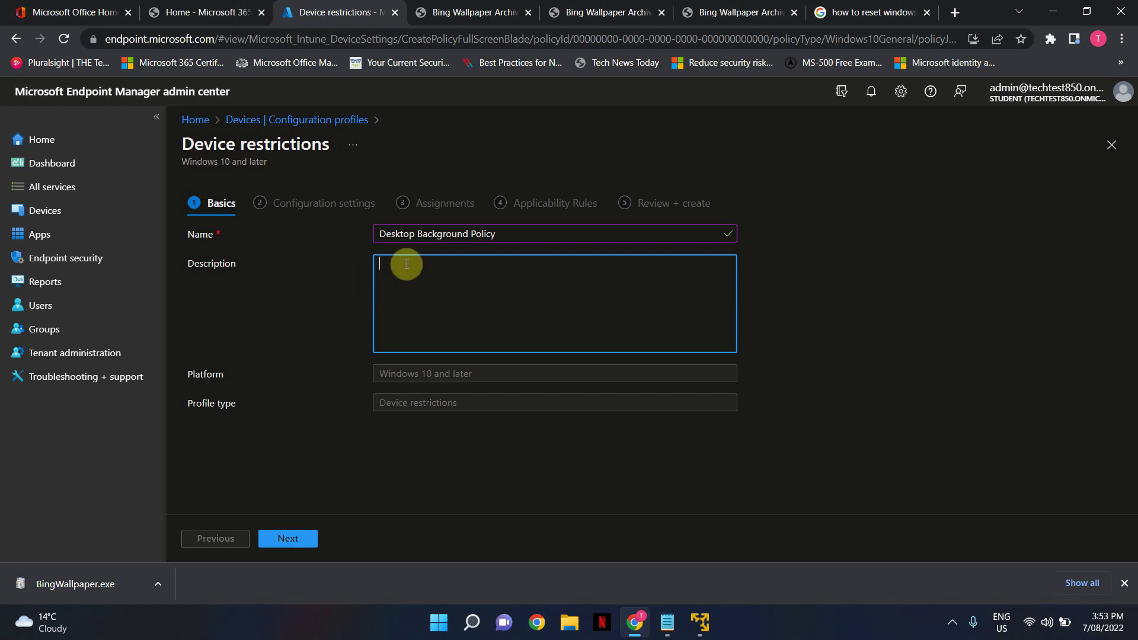
Go to Configuration settings and expand Personalization to the Desktop background picture URL field.
left_click(292, 544)
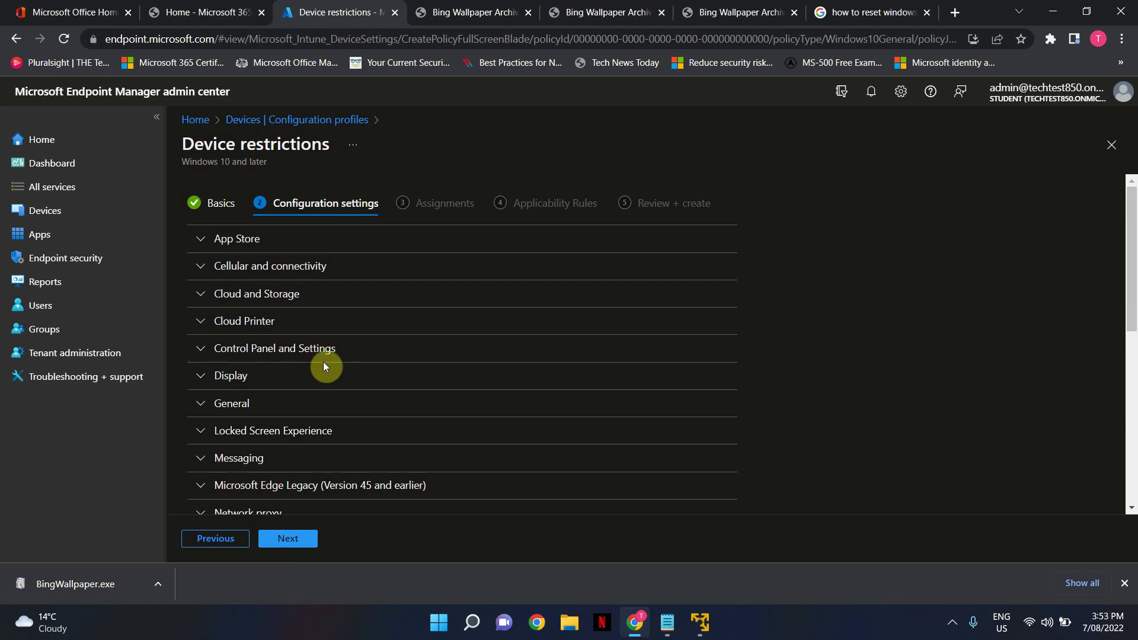
scroll(323, 361, "down", 2)
scroll(322, 362, "down", 3)
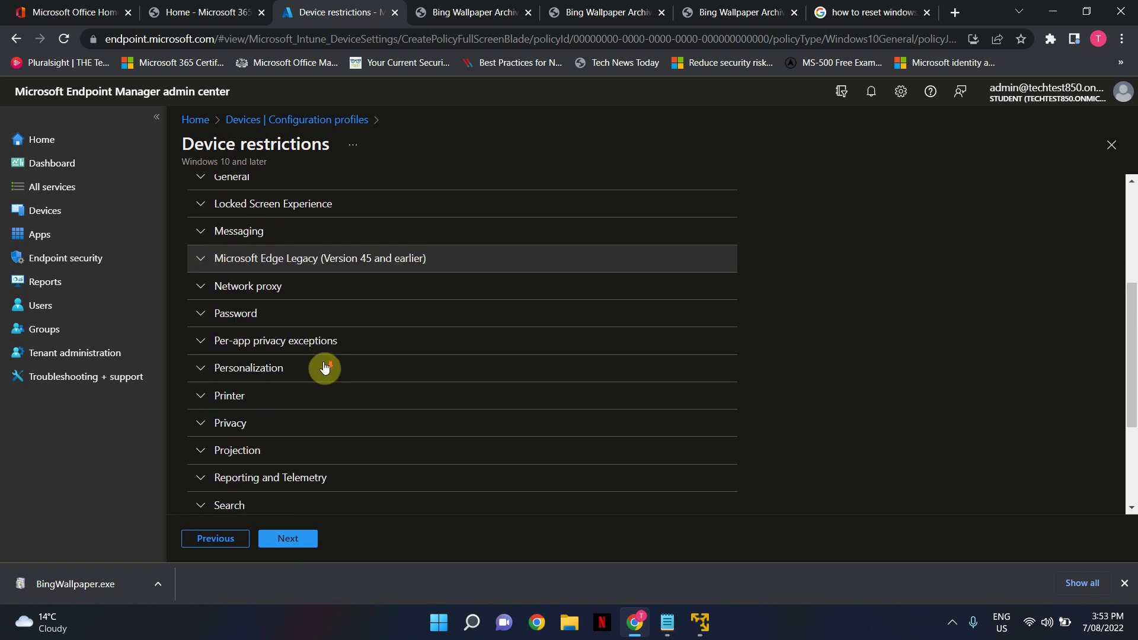
left_click(243, 327)
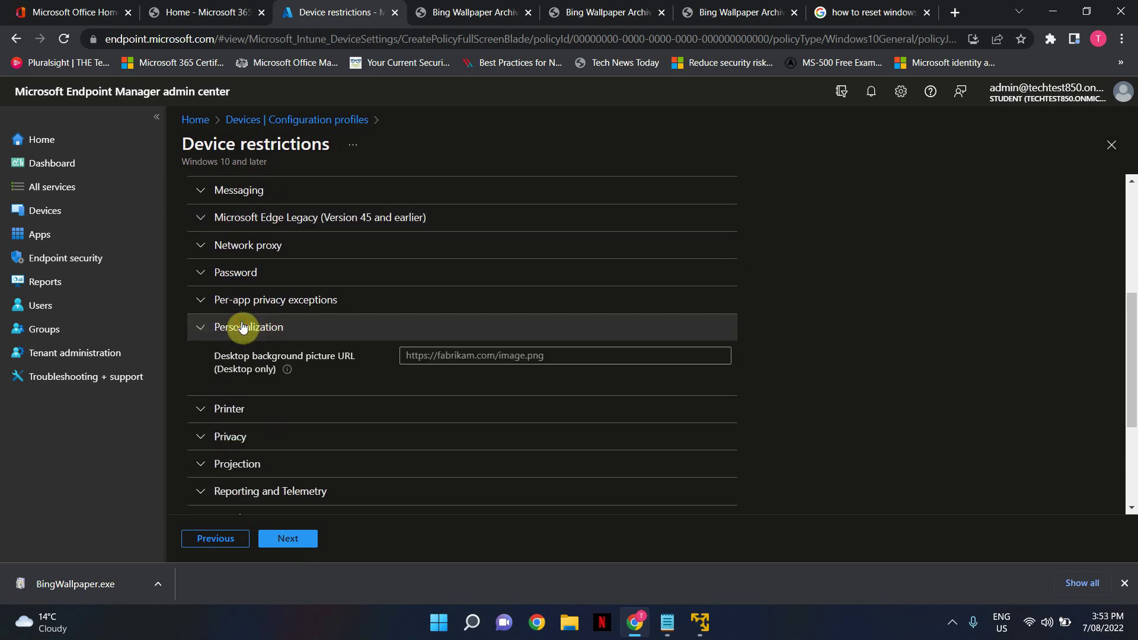
left_click(446, 356)
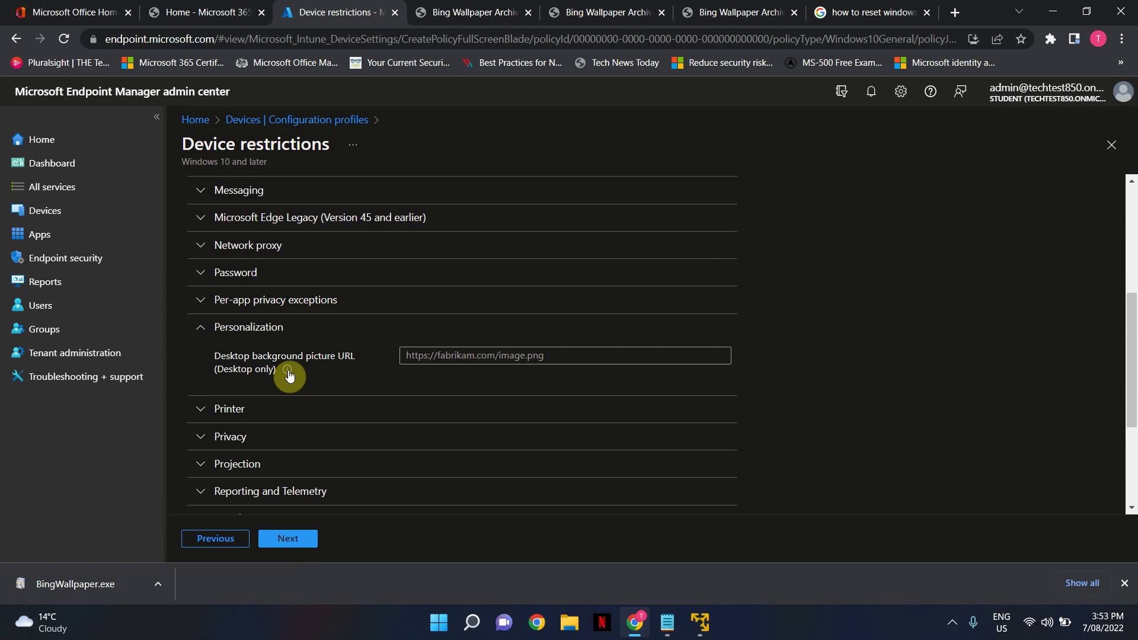
mouse_move(288, 371)
left_click(550, 355)
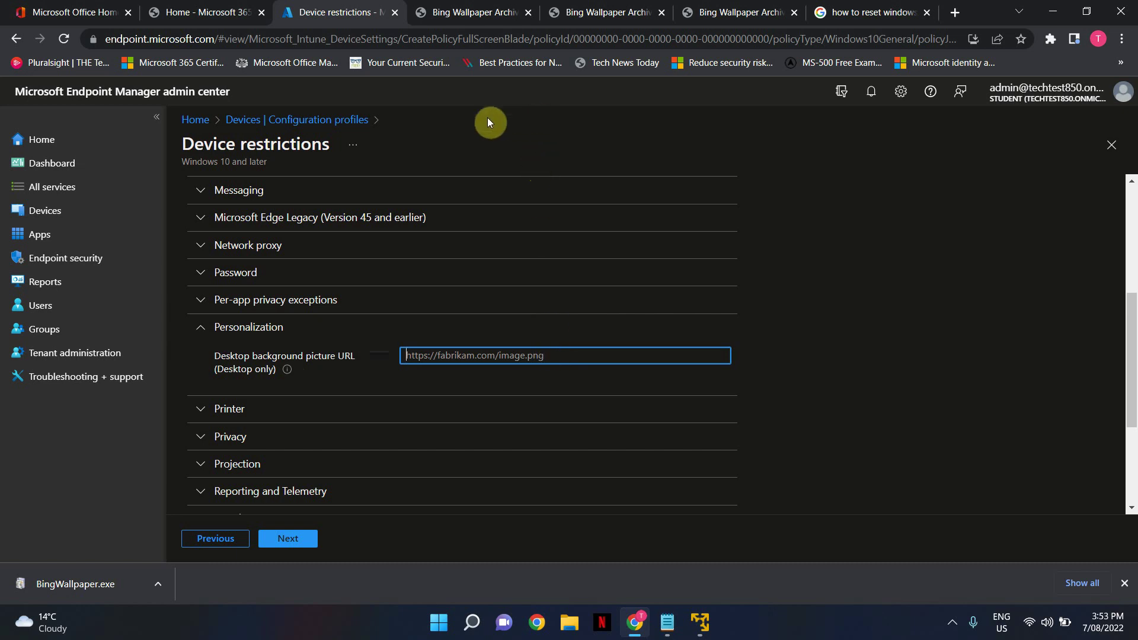
Switch to the Bing Wallpaper red fox page and bring up the fox image's context menu.
left_click(478, 7)
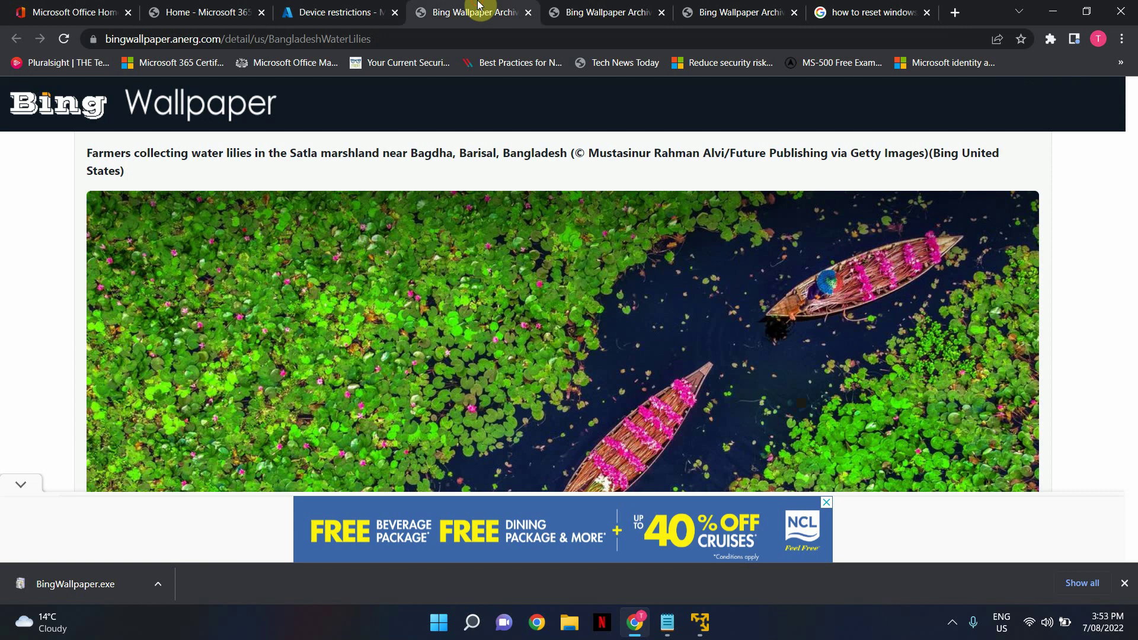
left_click(590, 5)
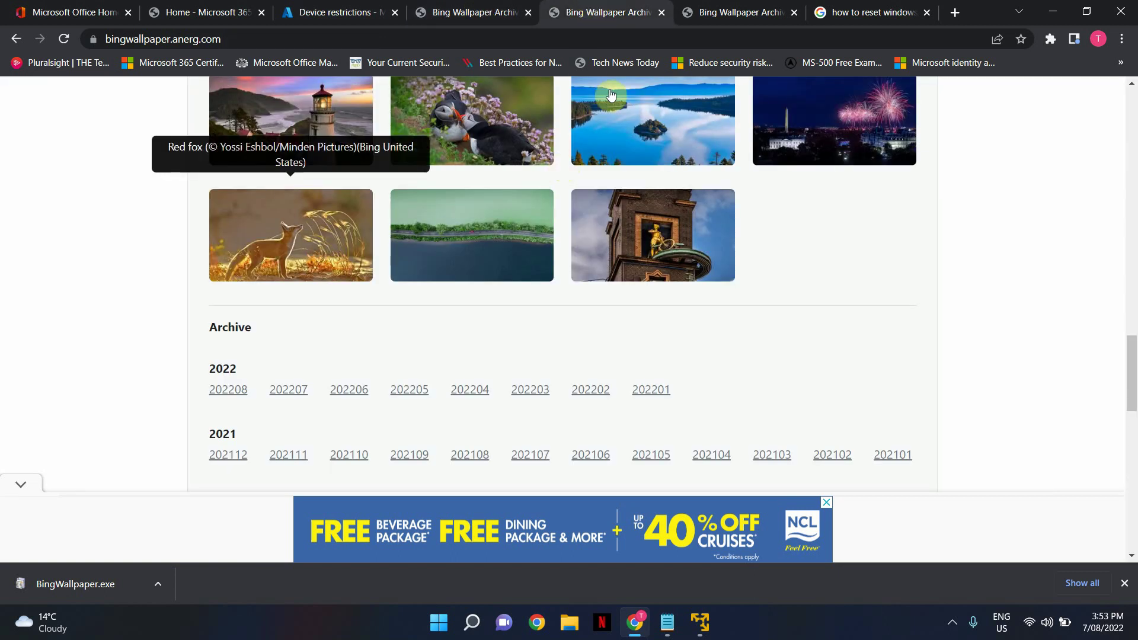
left_click(735, 4)
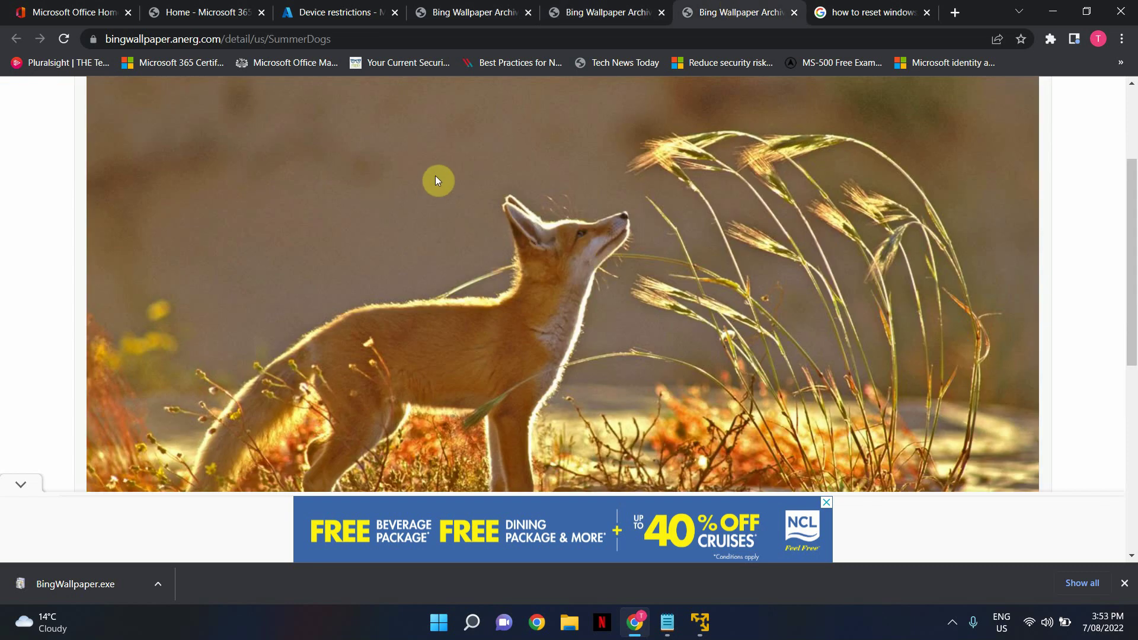
scroll(436, 177, "up", 3)
scroll(436, 178, "down", 1)
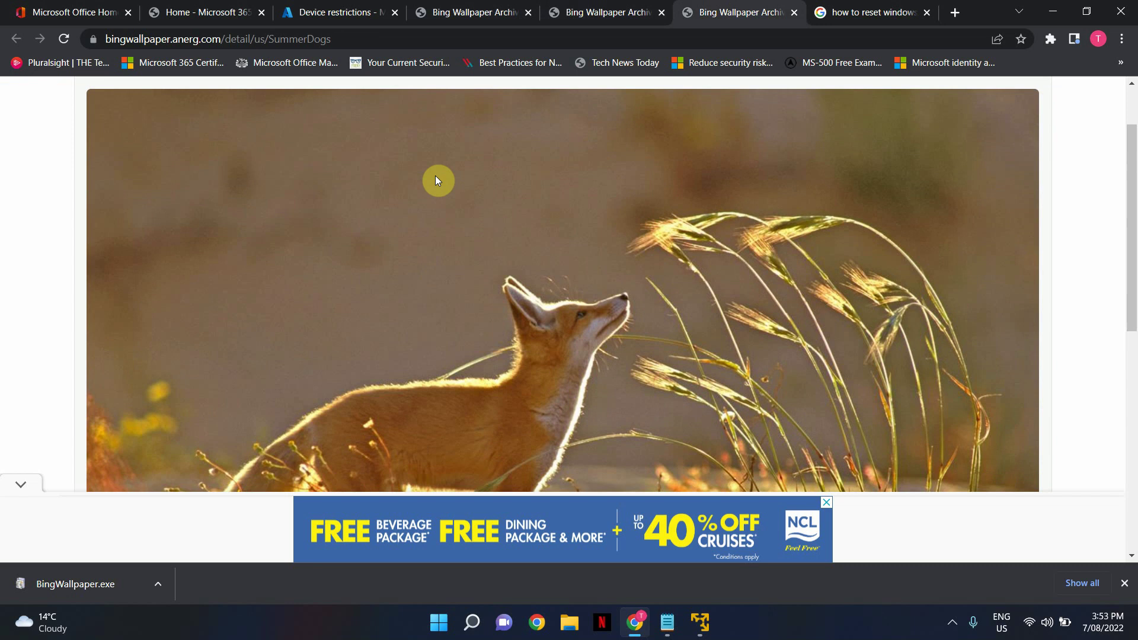
right_click(436, 180)
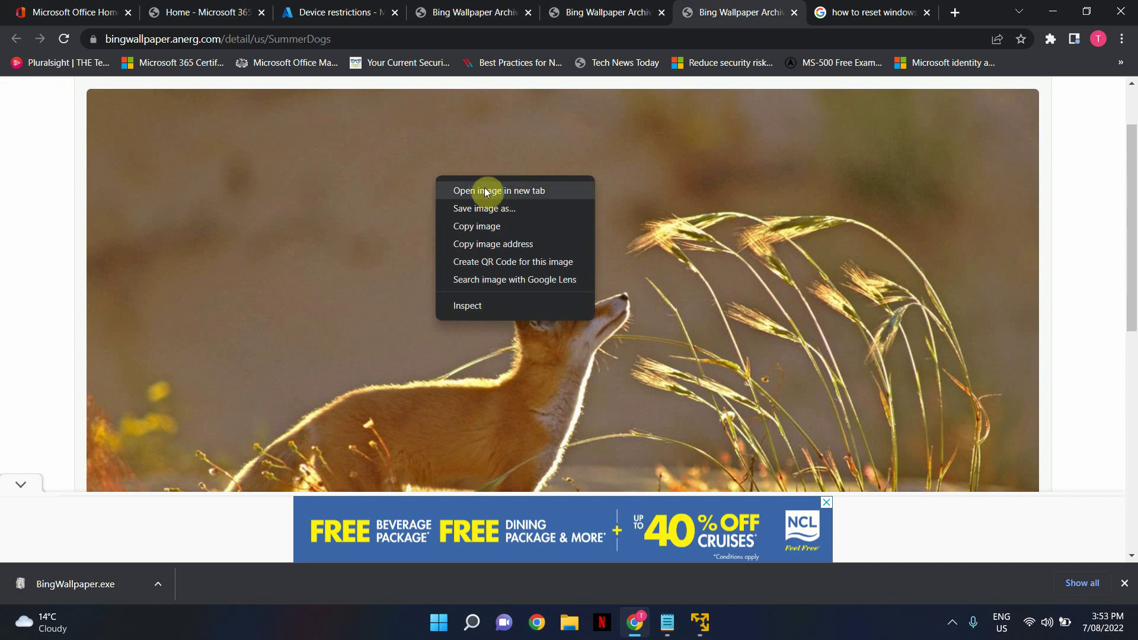
Copy the fox image address and check the pasted address ending in anBn.jpg in Notepad.
left_click(515, 245)
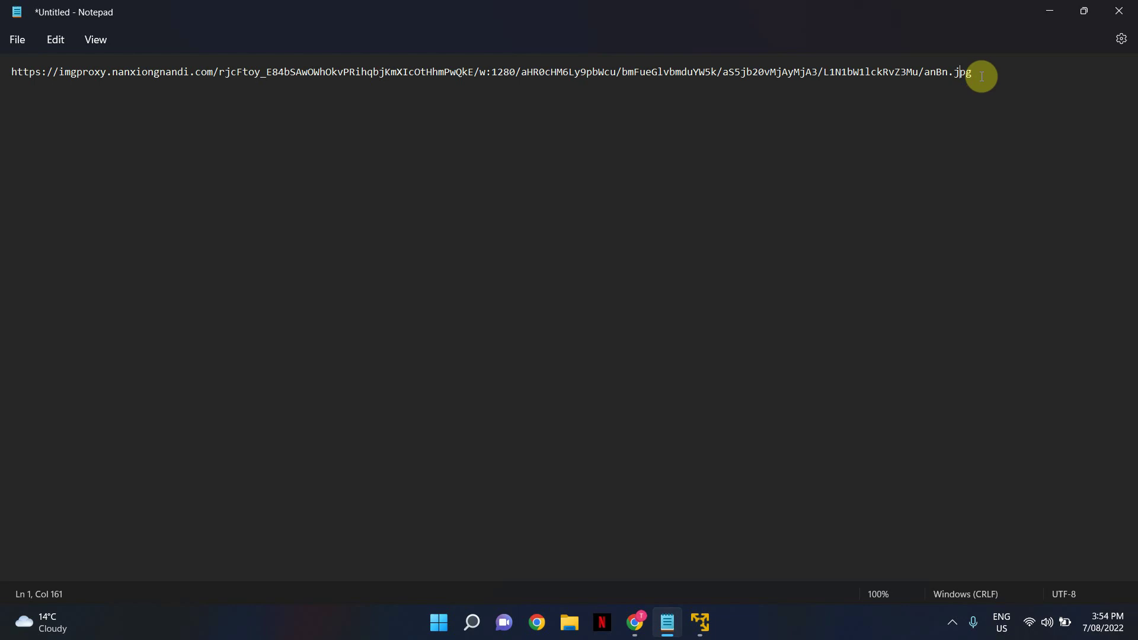
key("Left")
key("Left")
key("Left")
key("Left")
key("Left")
key("Left")
key("Left")
key("Left")
key("Left")
key("Left")
key("Left")
key("Left")
key("Left")
key("Left")
key("Left")
key("Left")
key("Left")
key("Left")
key("Left")
key("Left")
key("Right")
key("Right")
key("Right")
key("Right")
key("Right")
key("Right")
key("Right")
key("Right")
key("Right")
key("Right")
key("Right")
key("Right")
key("Right")
key("Right")
key("Right")
key("Right")
key("Right")
key("Right")
key("Right")
key("Right")
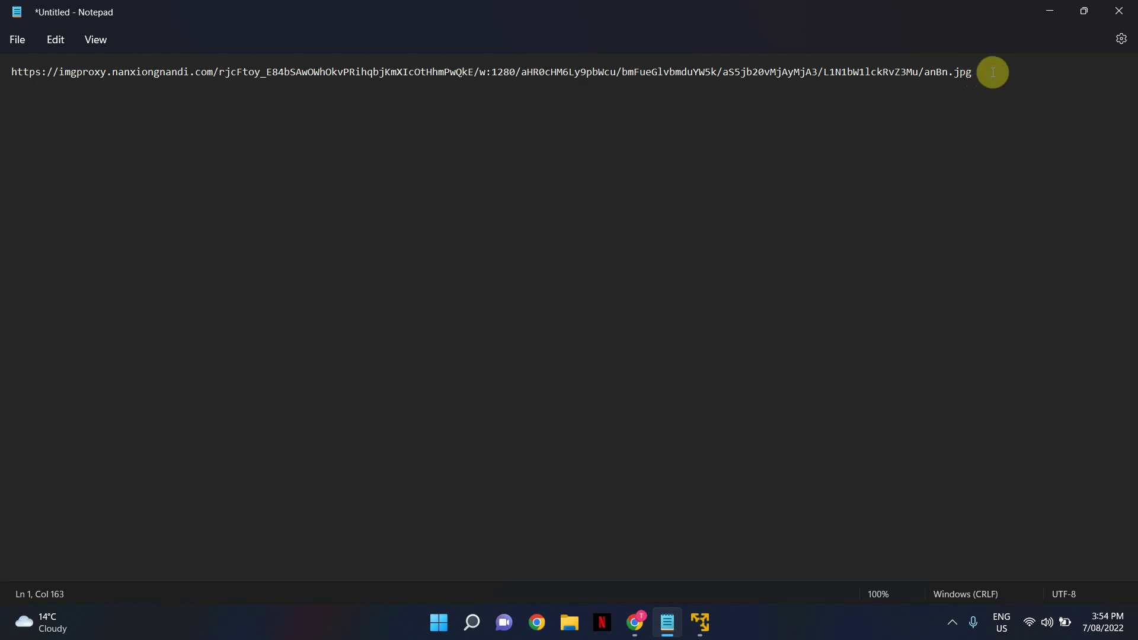
Paste the fox image address into Desktop background picture URL and continue to Assignments.
left_click(1055, 9)
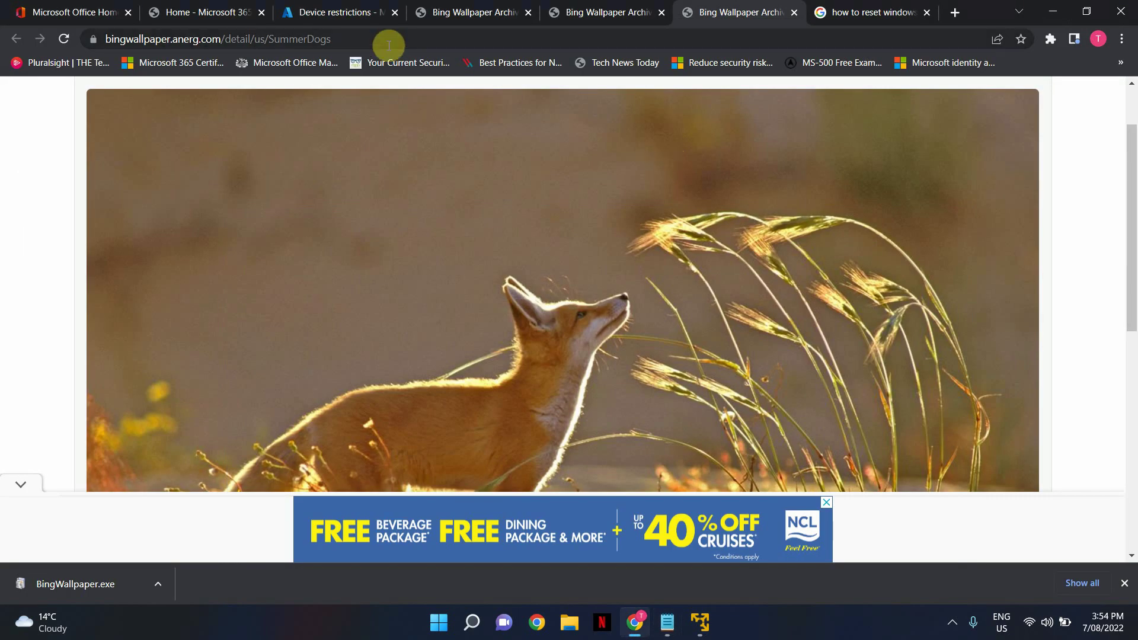
left_click(364, 9)
left_click(416, 355)
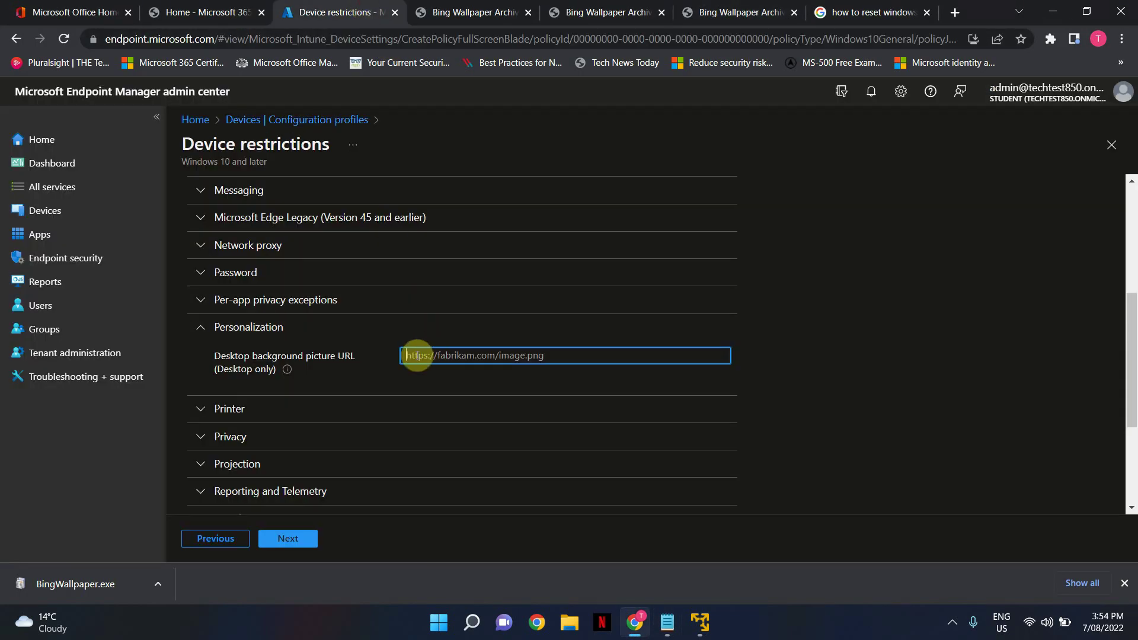
right_click(417, 355)
left_click(470, 254)
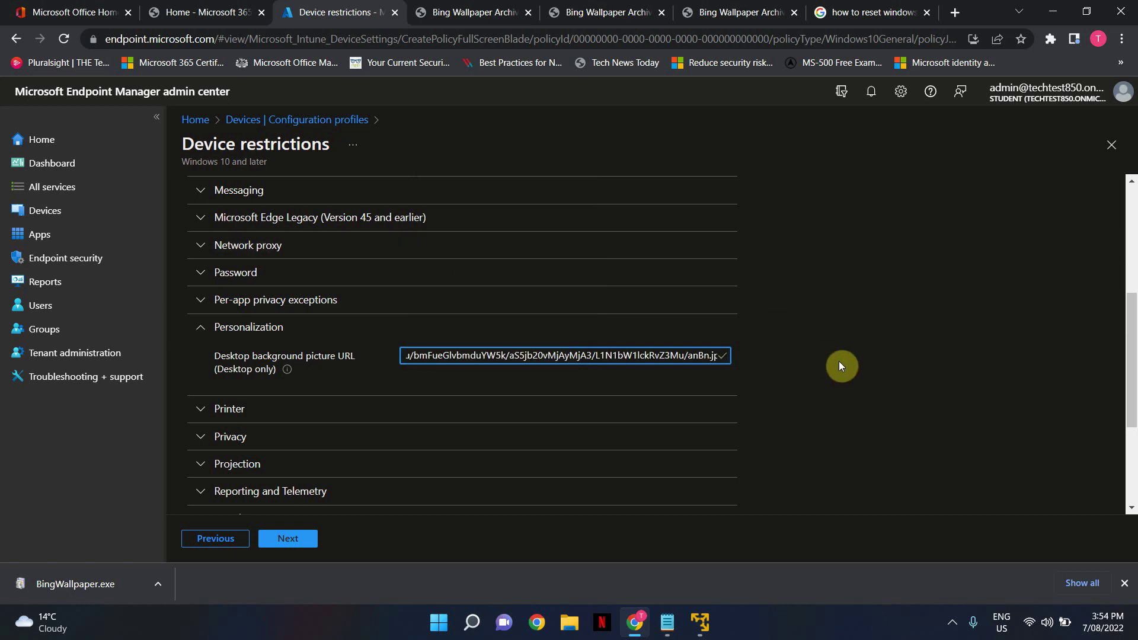
left_click(294, 541)
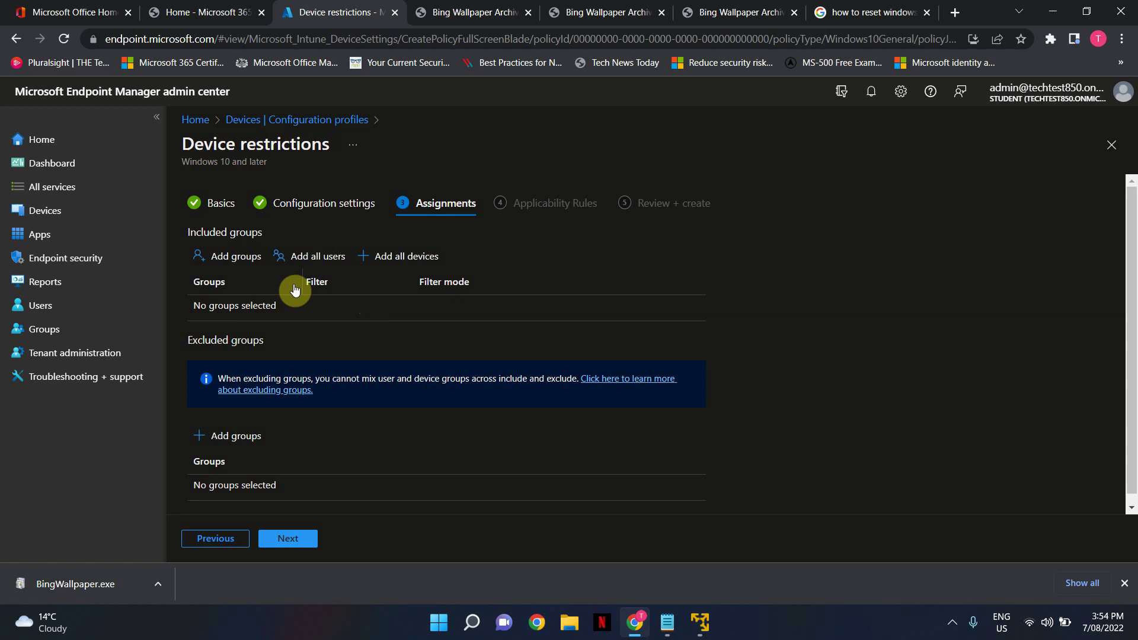
Search the group picker for 'Intun', close it unselected, then include All users.
scroll(294, 285, "down", 1)
scroll(290, 357, "up", 1)
left_click(232, 250)
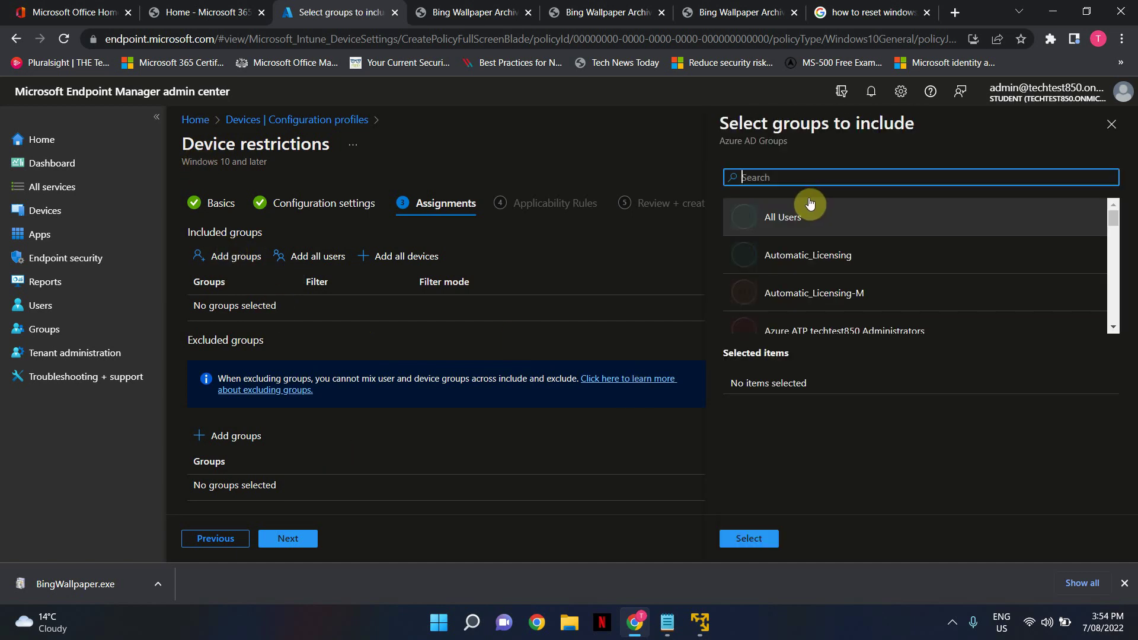
left_click(787, 173)
type("Intune")
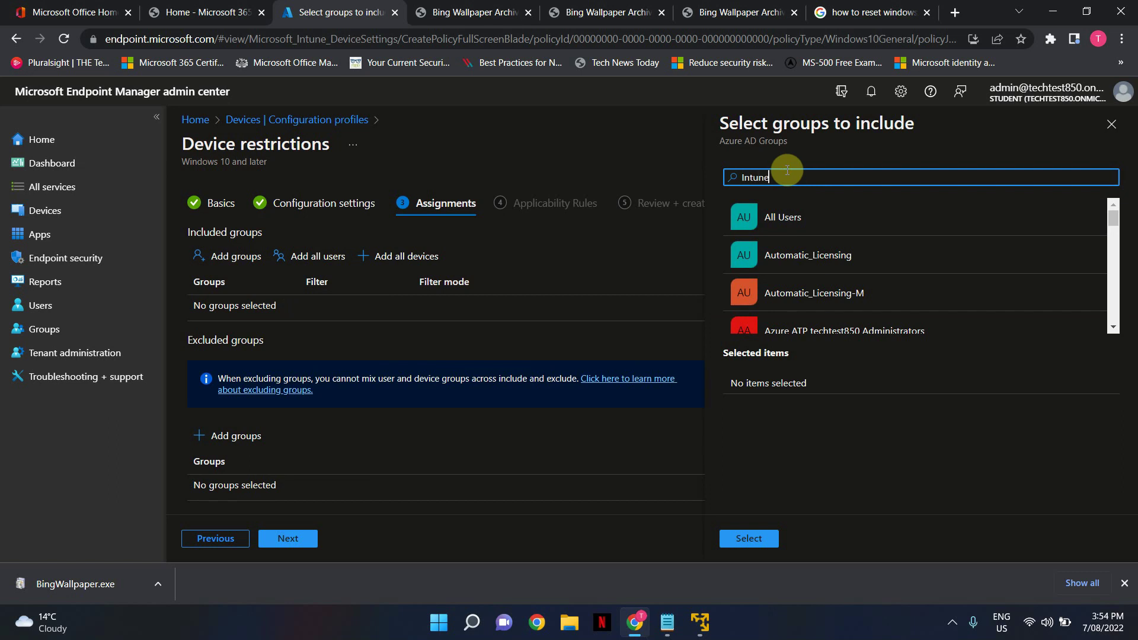
key("BackSpace")
key("BackSpace")
key("BackSpace")
key("BackSpace")
key("BackSpace")
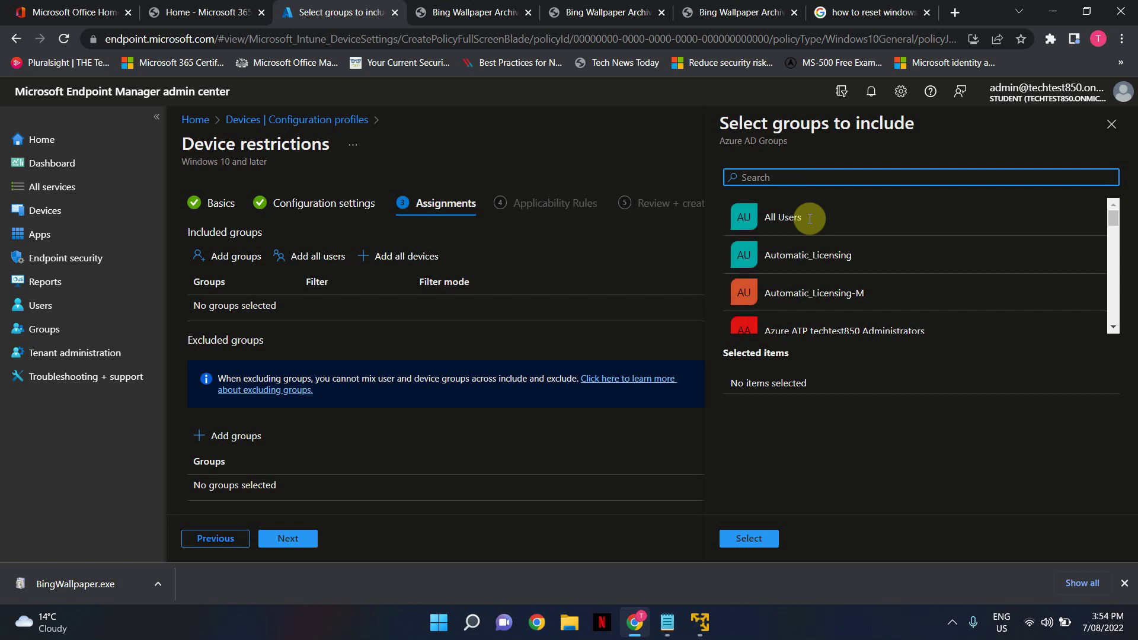
scroll(807, 330, "down", 3)
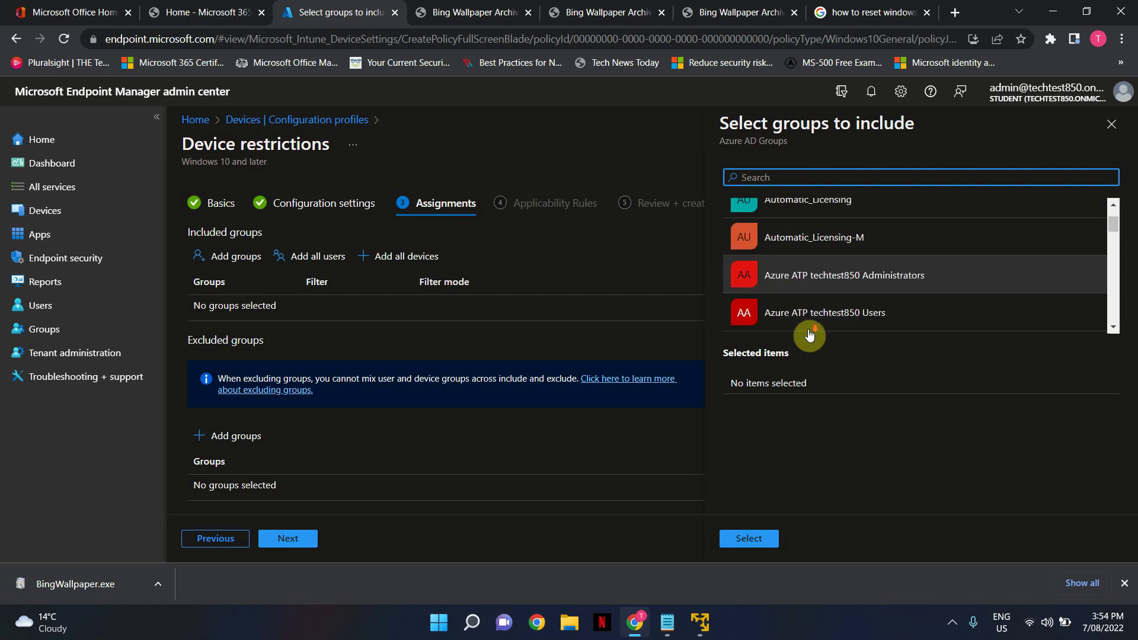
left_click(524, 145)
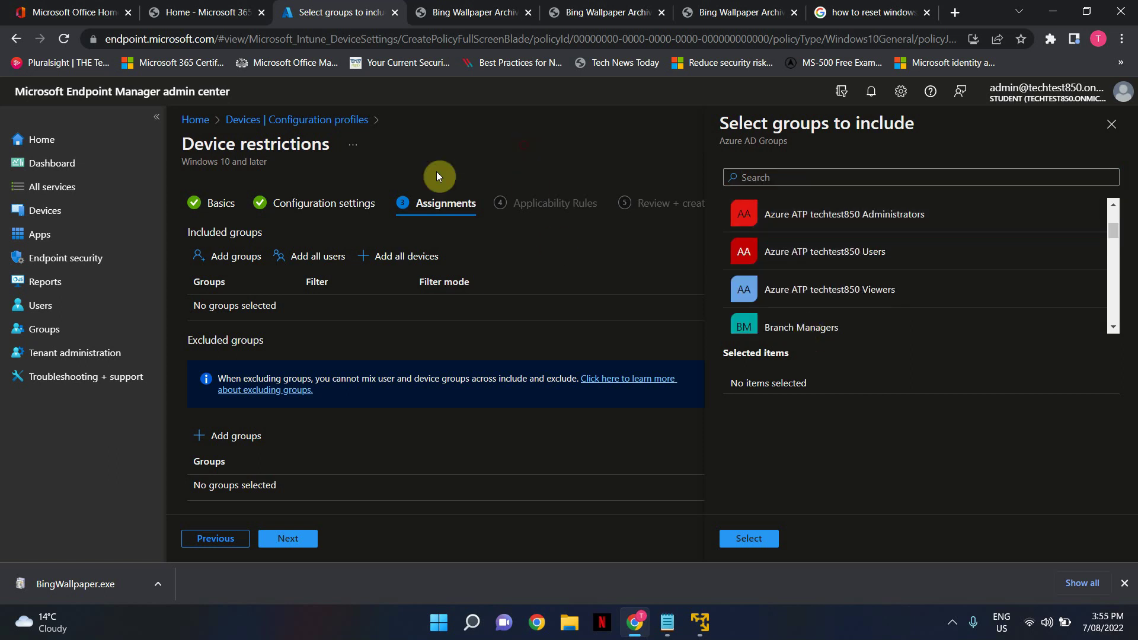
left_click(1111, 124)
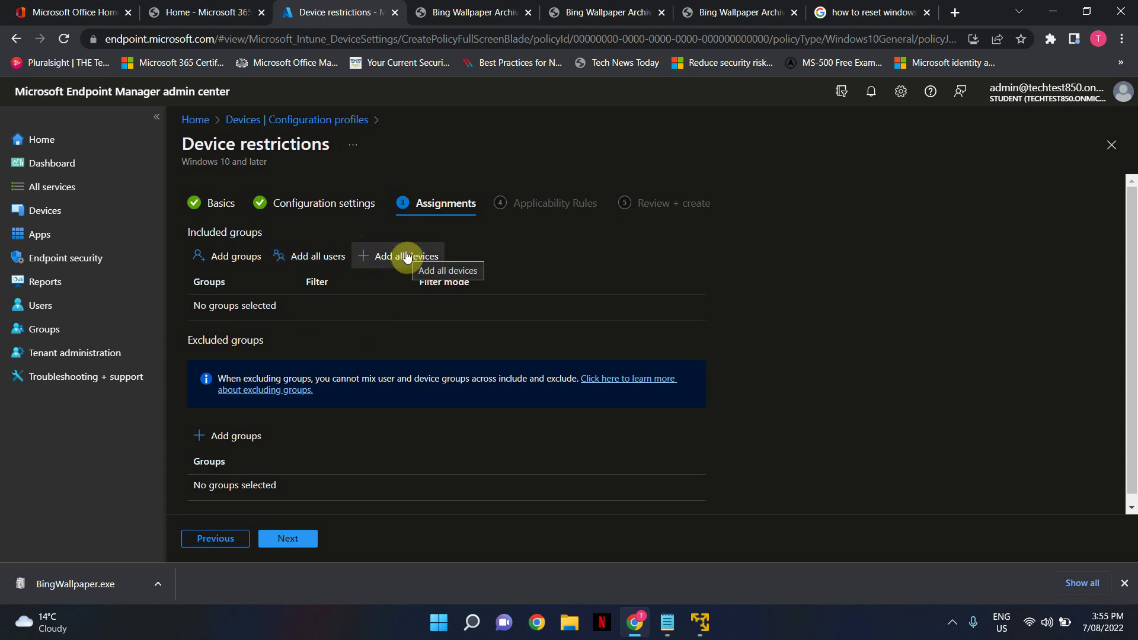
left_click(296, 264)
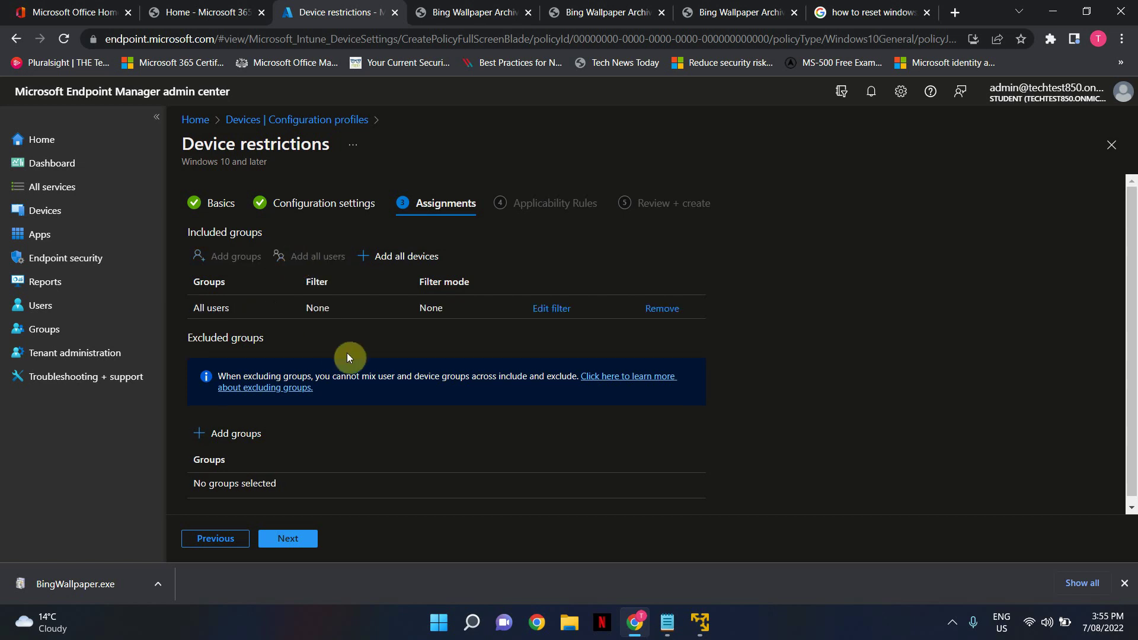
scroll(348, 353, "down", 1)
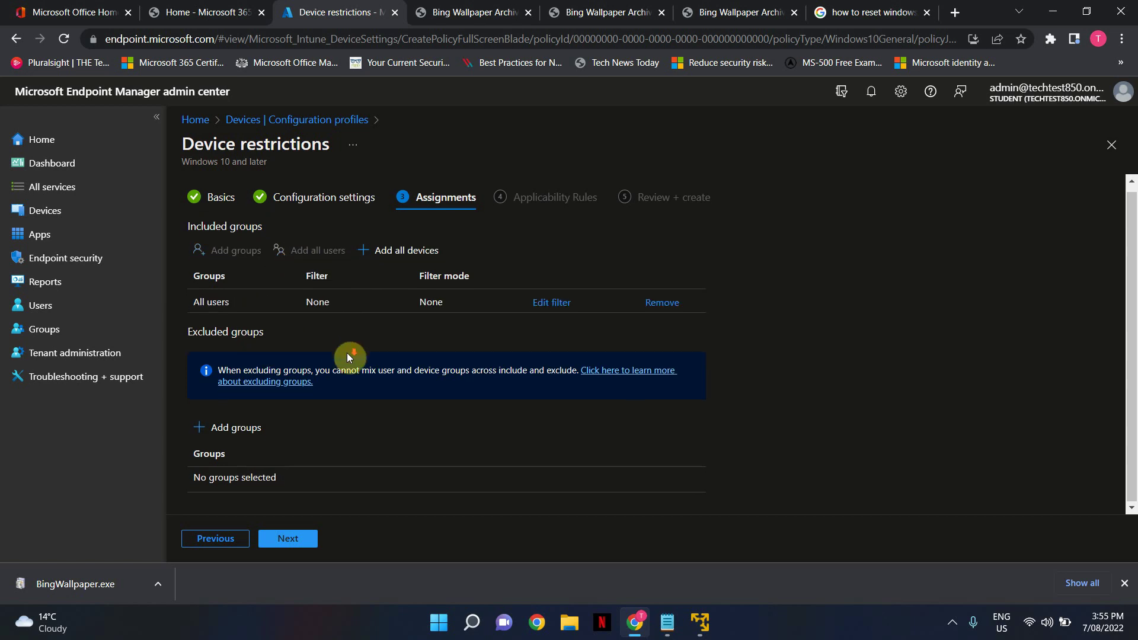
Add an applicability rule: assign profile if OS edition is Windows 10/11 Enterprise, then review.
left_click(304, 536)
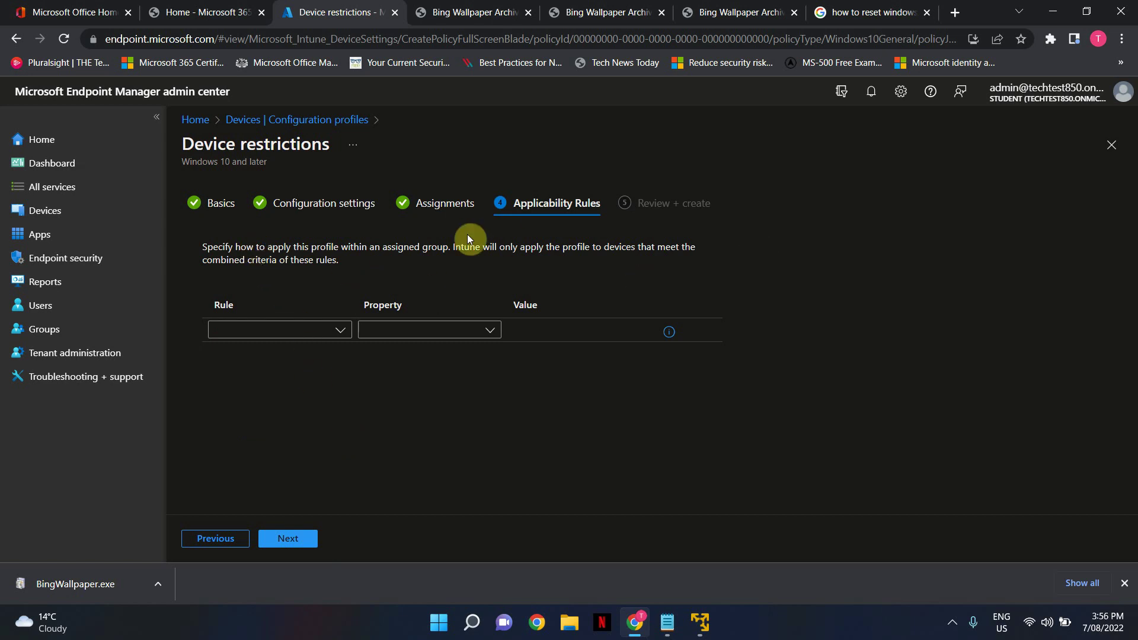
left_click(333, 331)
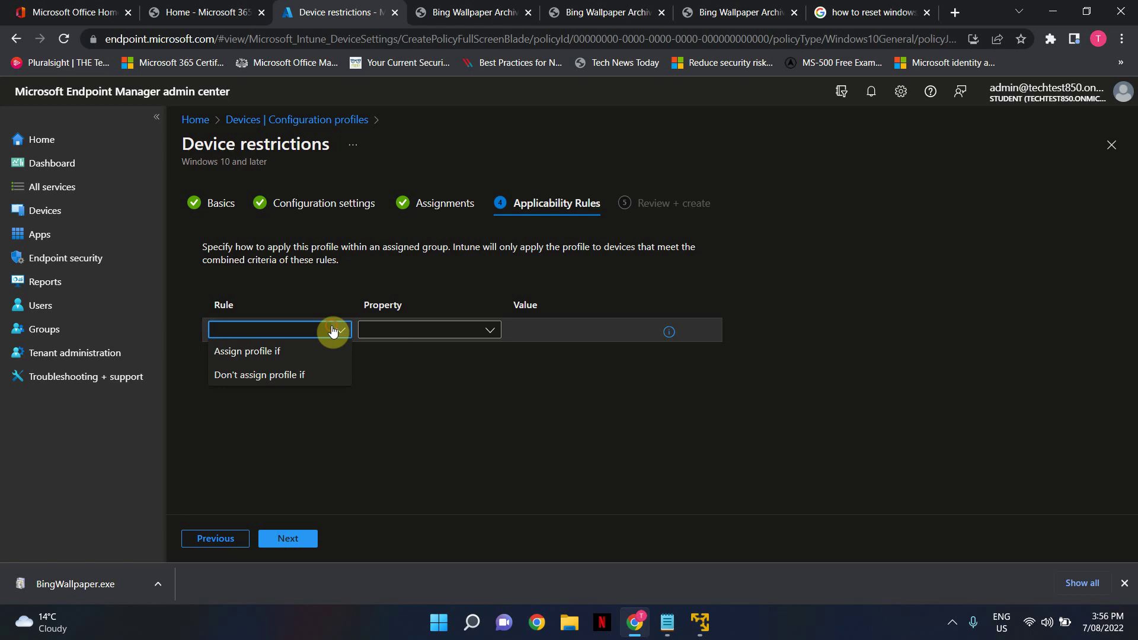
left_click(271, 354)
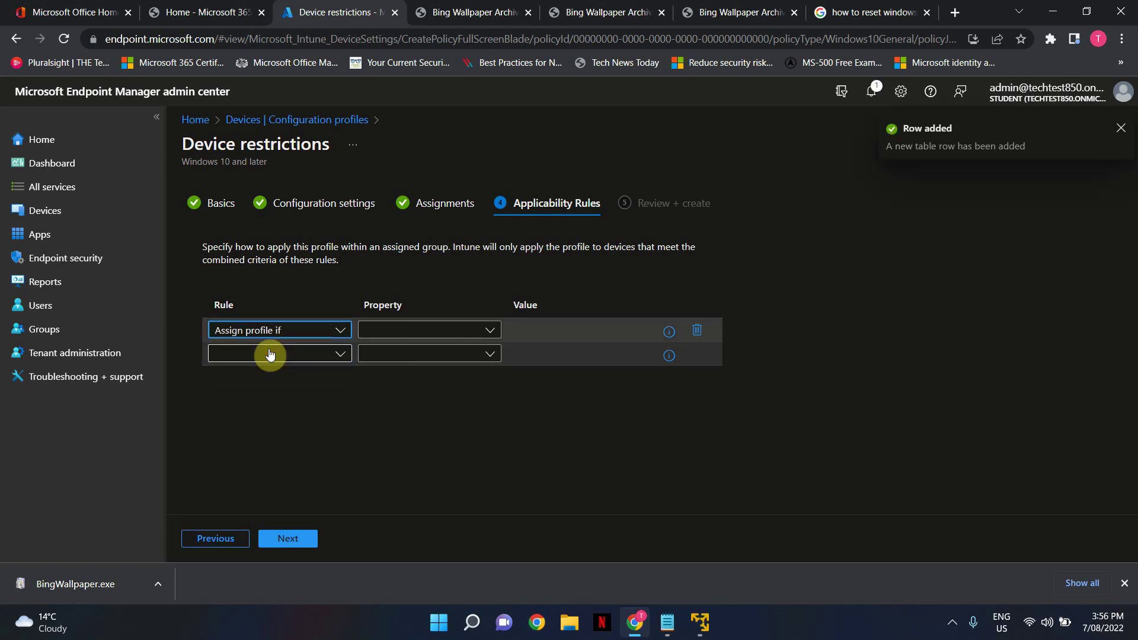
left_click(403, 334)
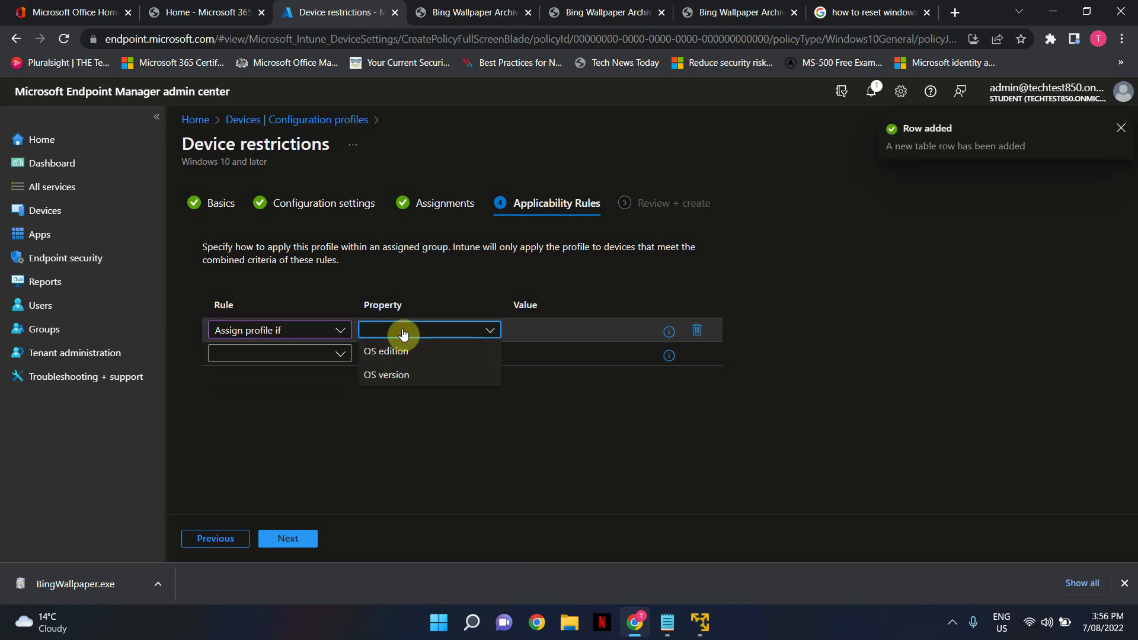
left_click(401, 352)
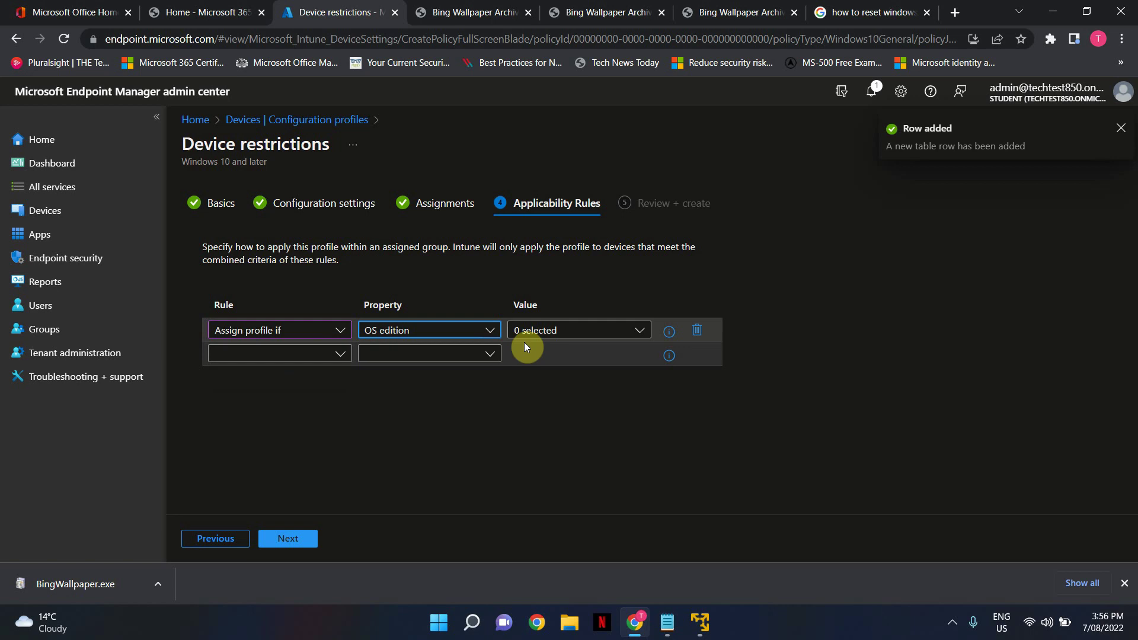
left_click(547, 337)
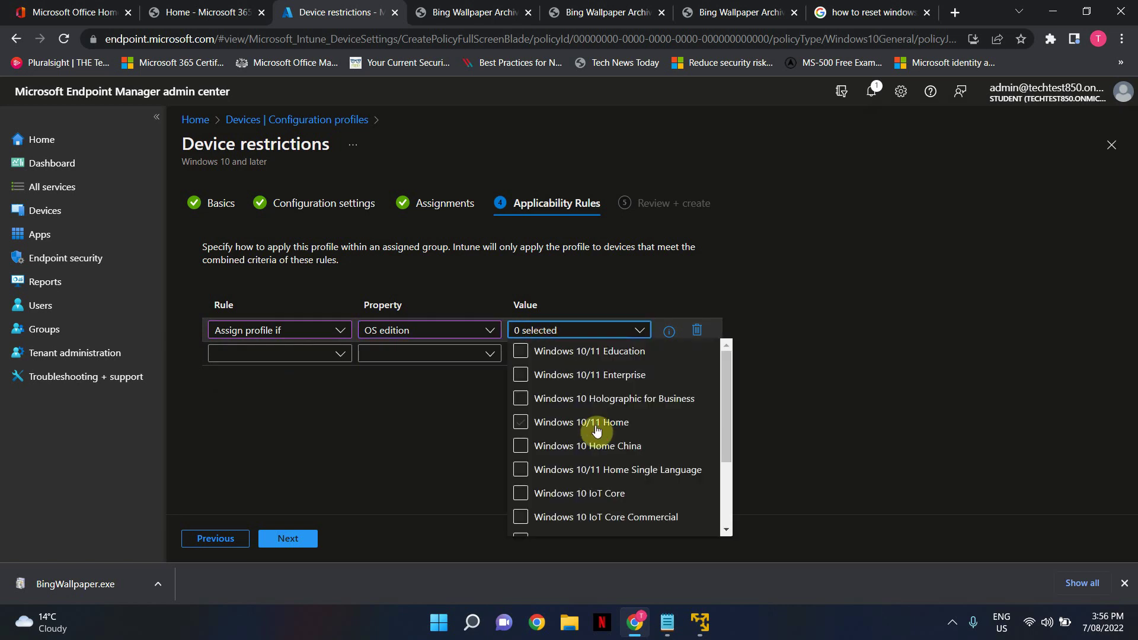
left_click(521, 380)
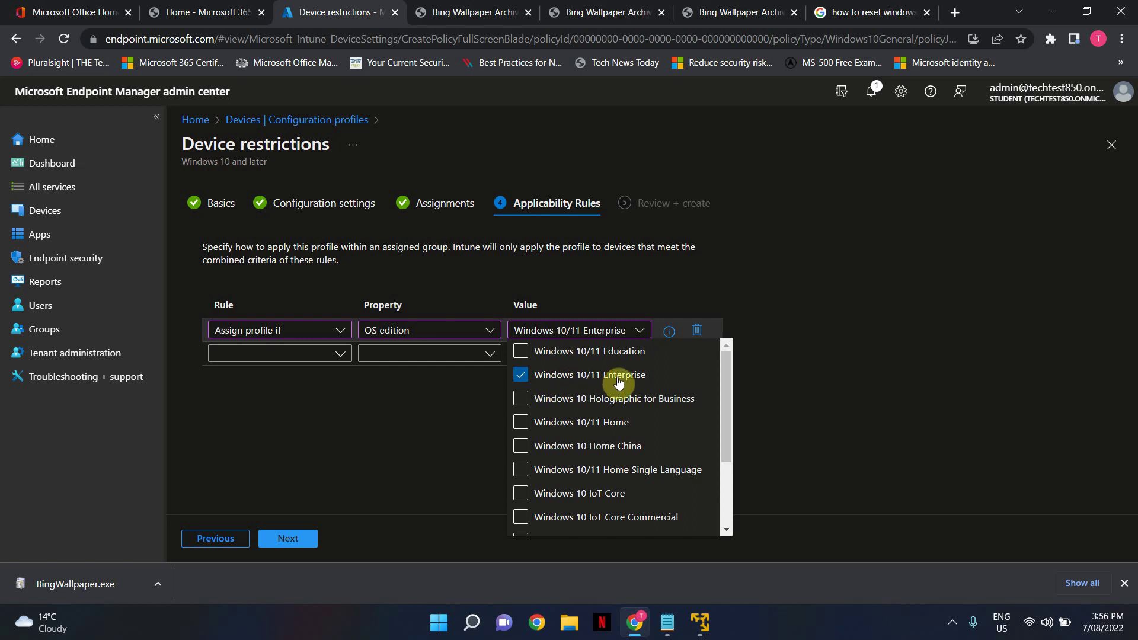
scroll(618, 383, "down", 2)
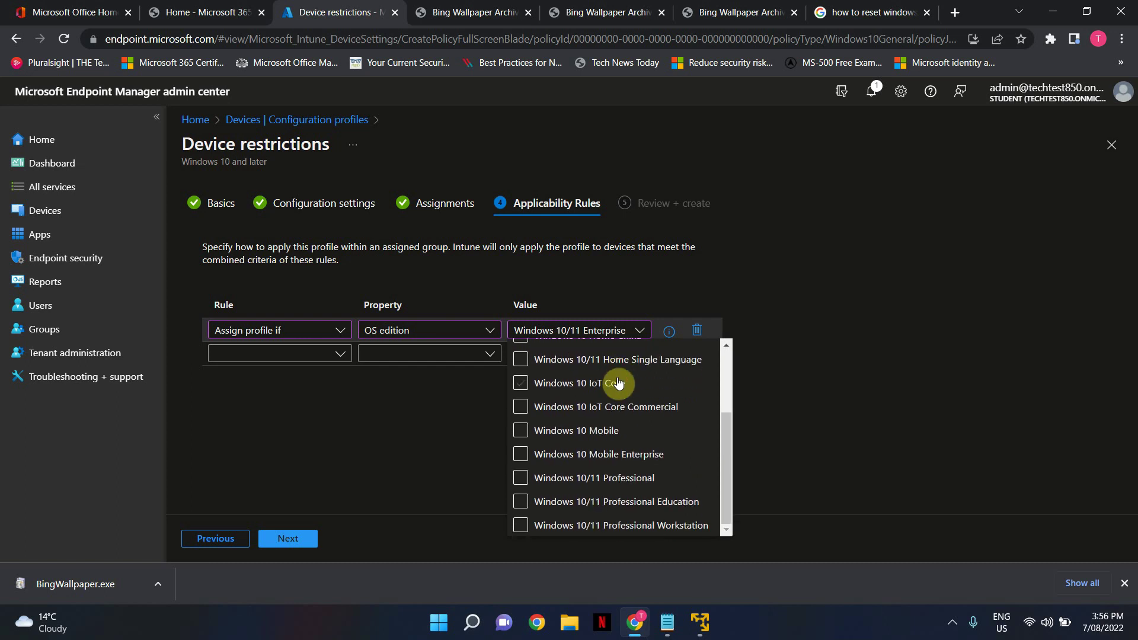
scroll(618, 383, "up", 2)
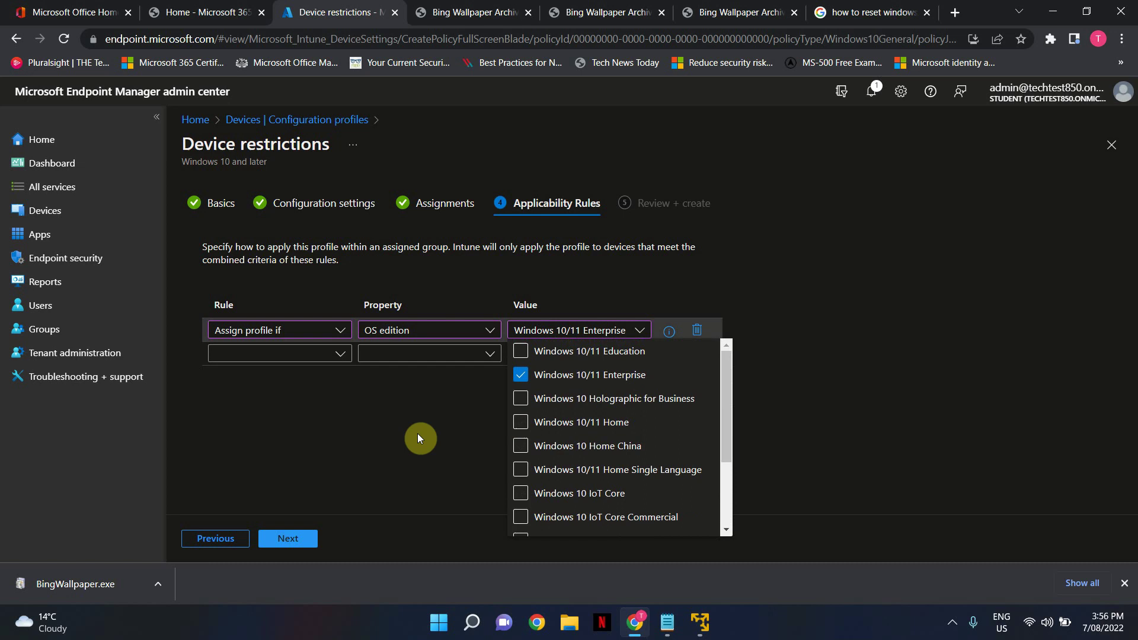
left_click(417, 433)
left_click(297, 538)
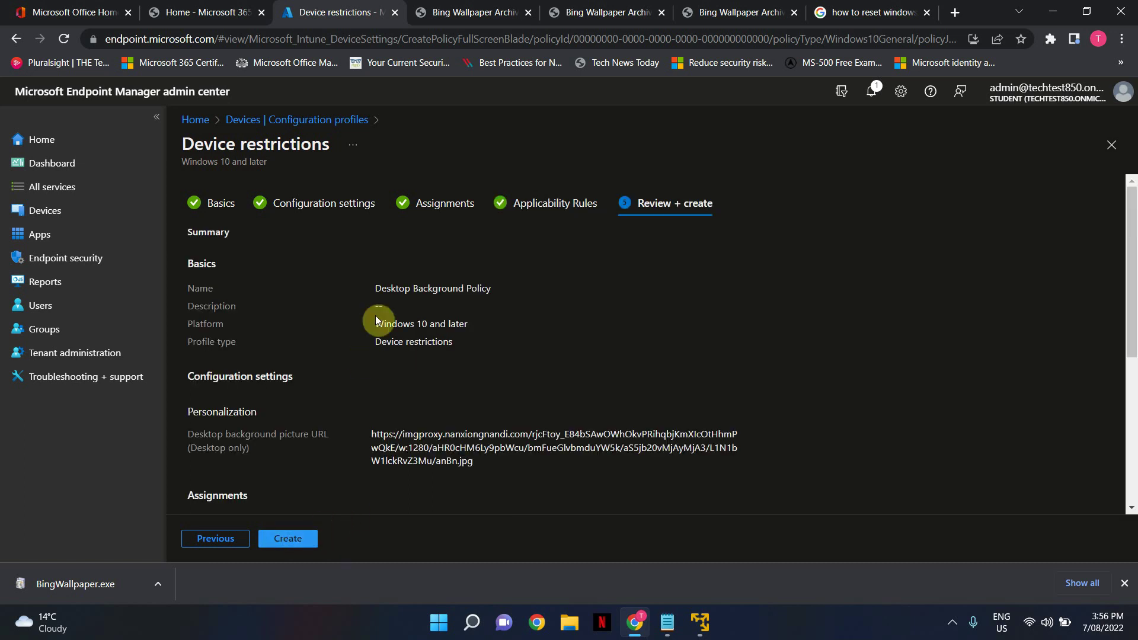
Create the Desktop Background Policy profile and refresh the Configuration profiles list.
scroll(376, 320, "down", 5)
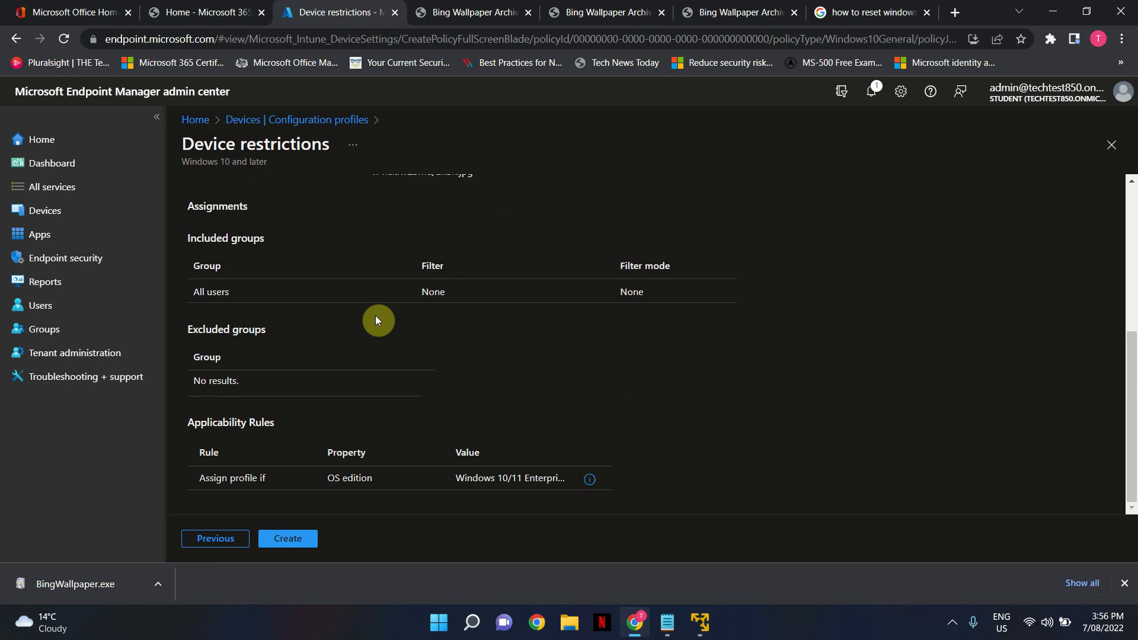
left_click(303, 545)
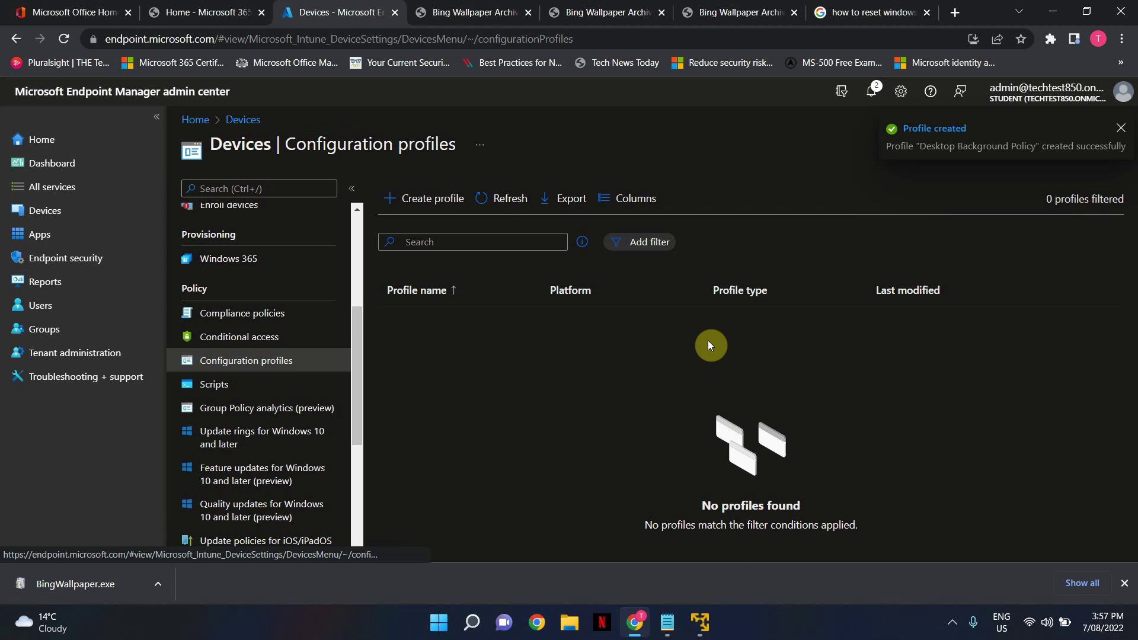
left_click(489, 196)
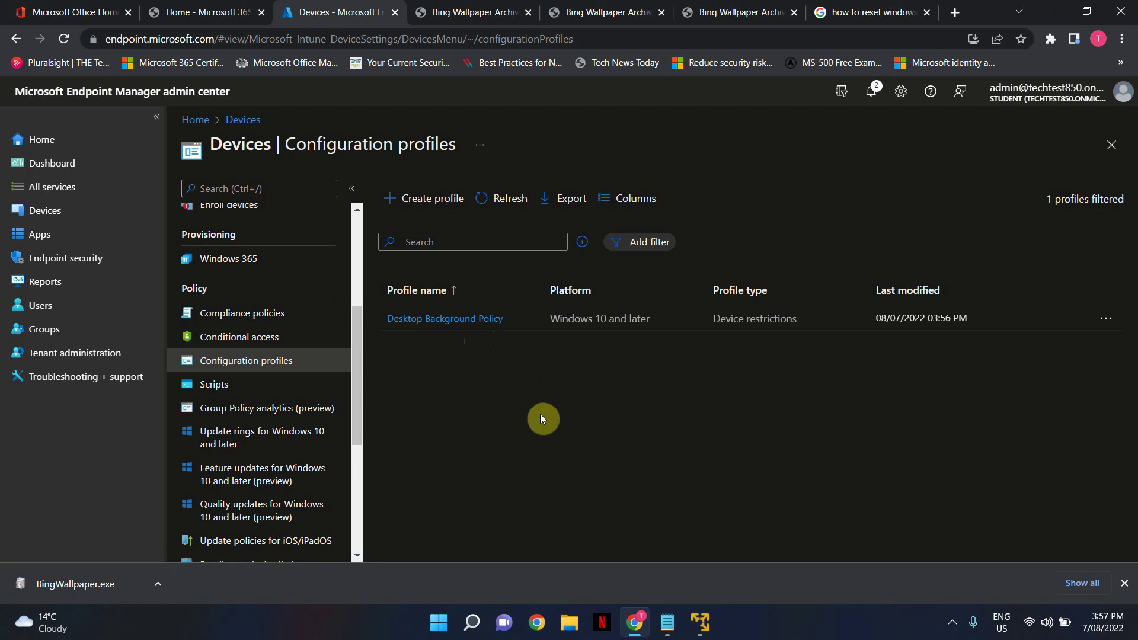
Switch to the Windows 10 VM and search 'account' to reach Email & accounts settings.
left_click(700, 634)
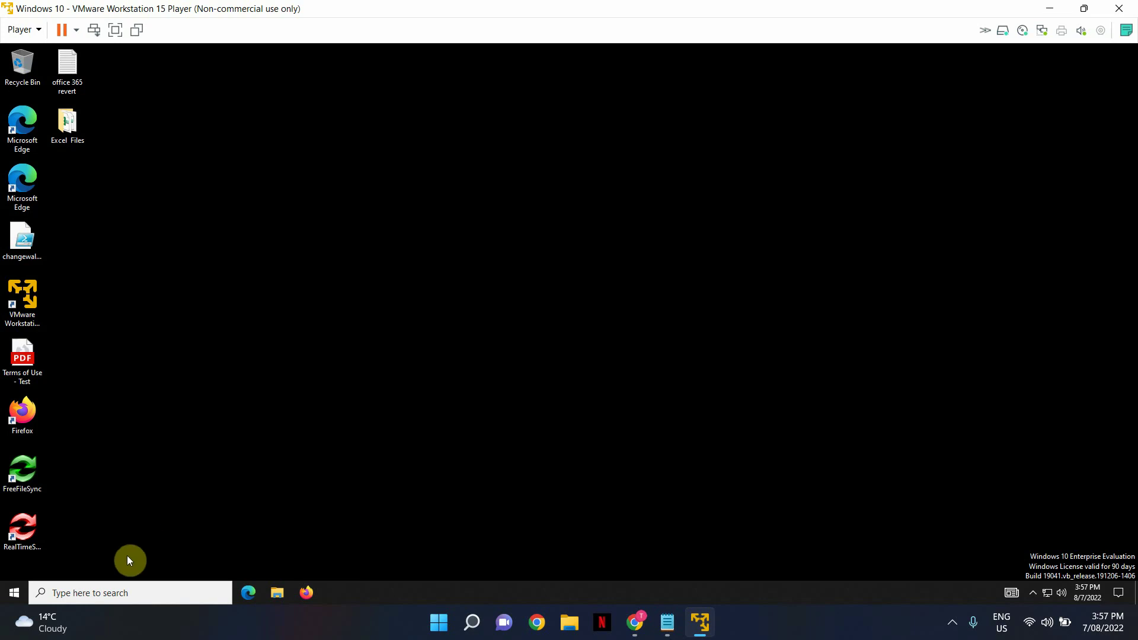
left_click(91, 601)
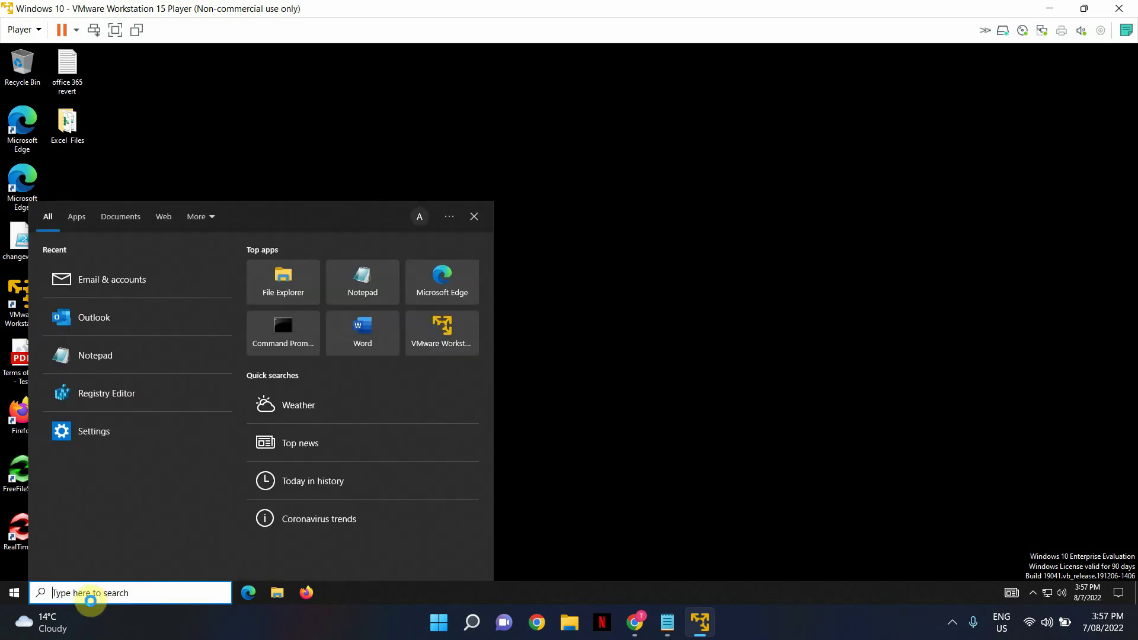
type("account")
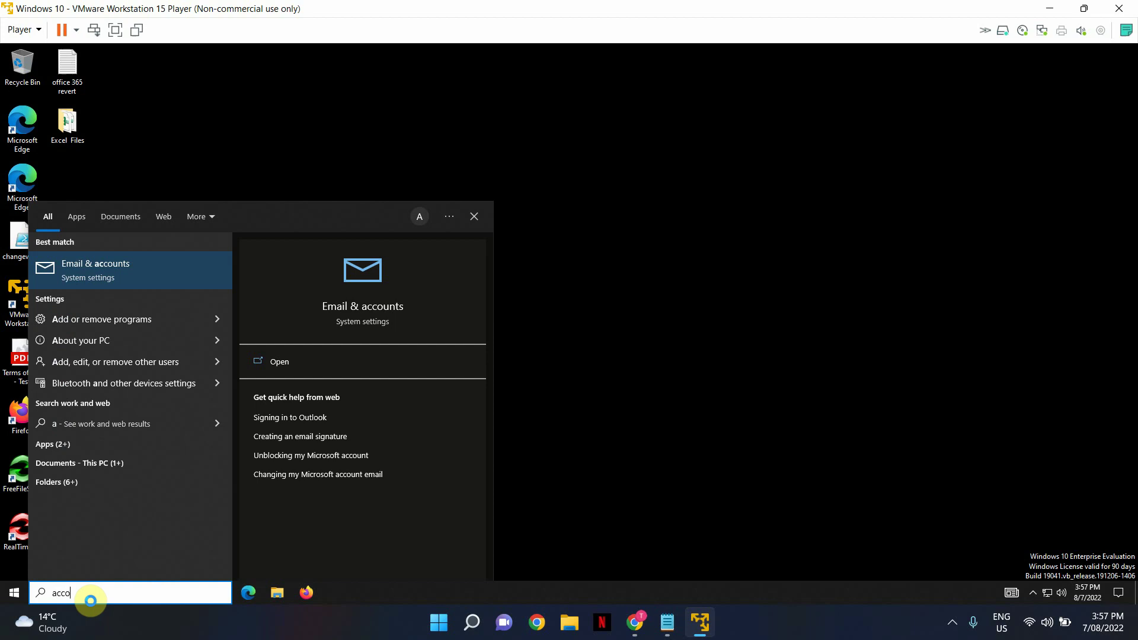
left_click(126, 268)
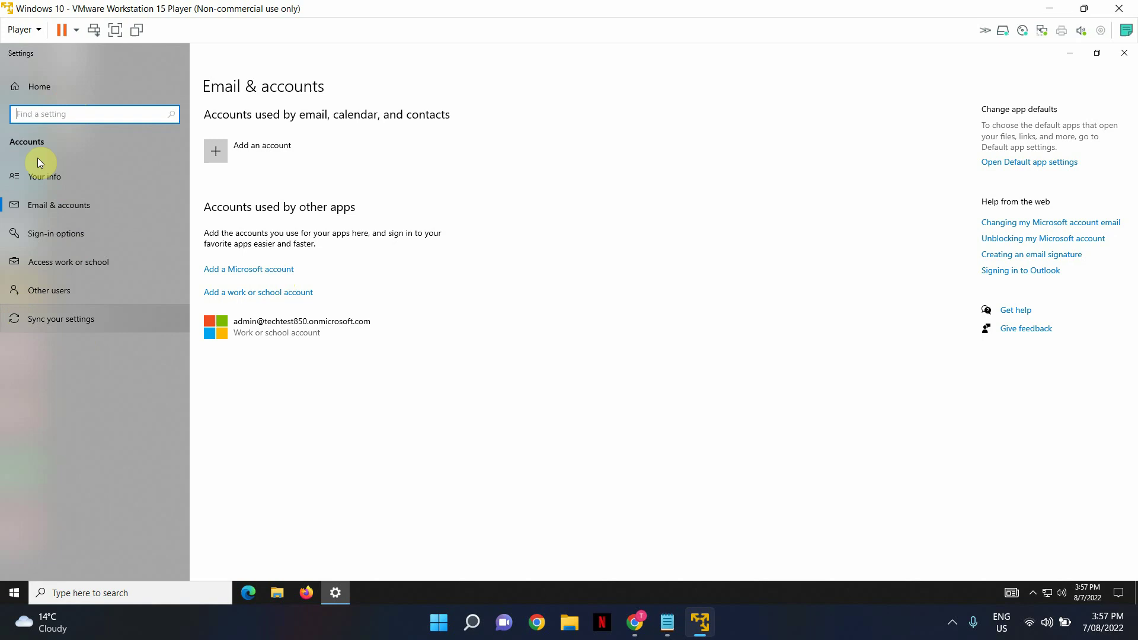
Sync the Azure AD work connection with Intune from Access work or school's management info page.
left_click(96, 265)
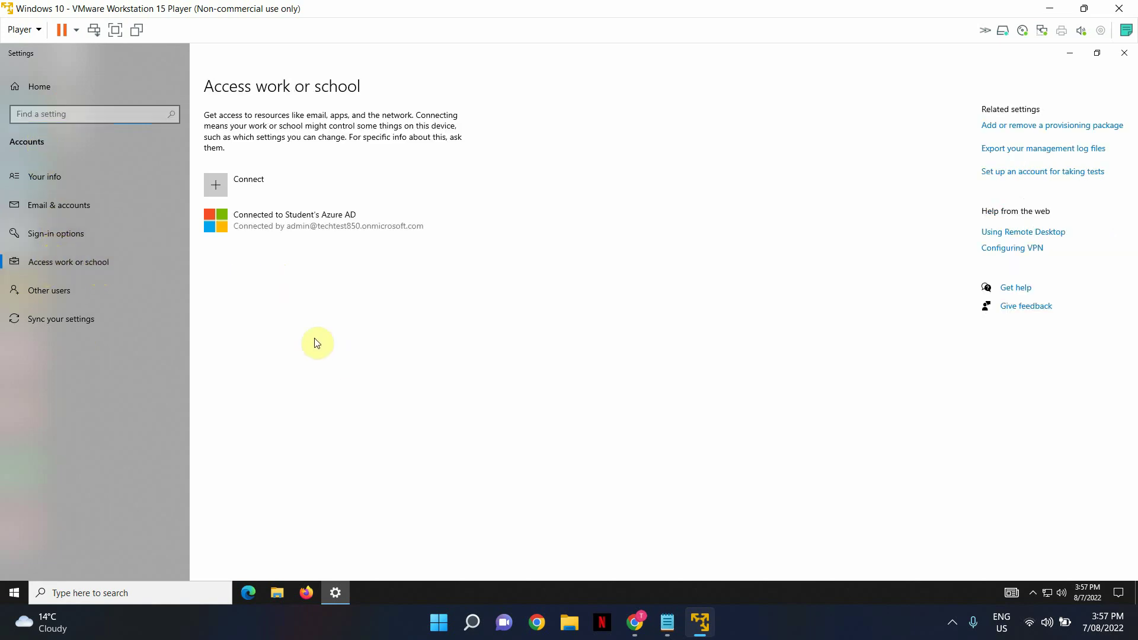
left_click(336, 221)
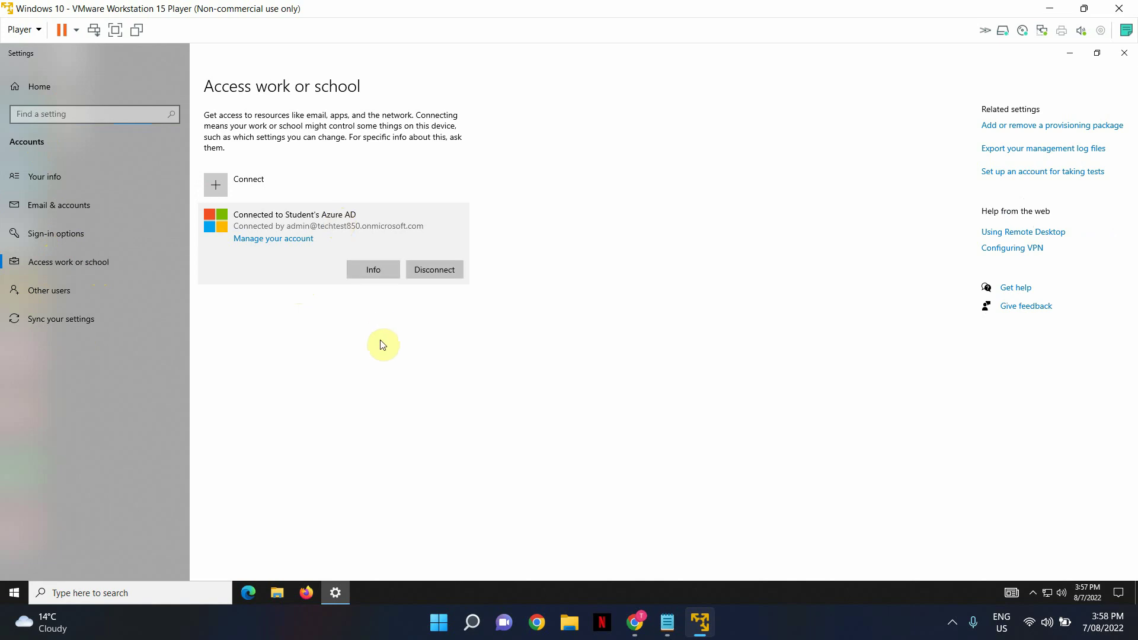
left_click(383, 275)
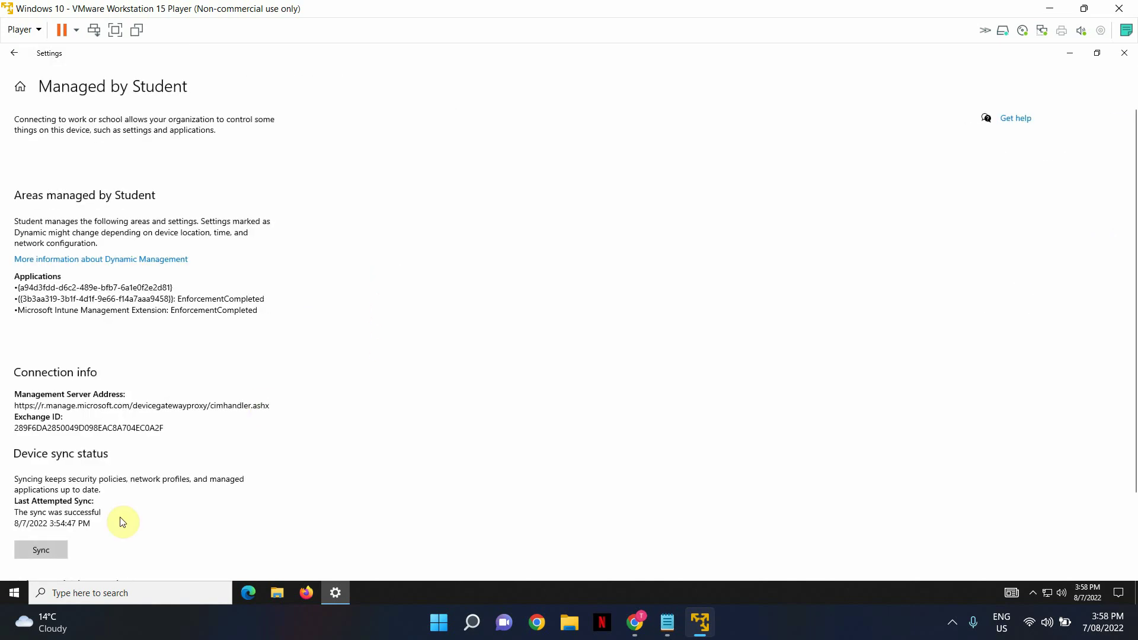
left_click(45, 550)
left_click(952, 622)
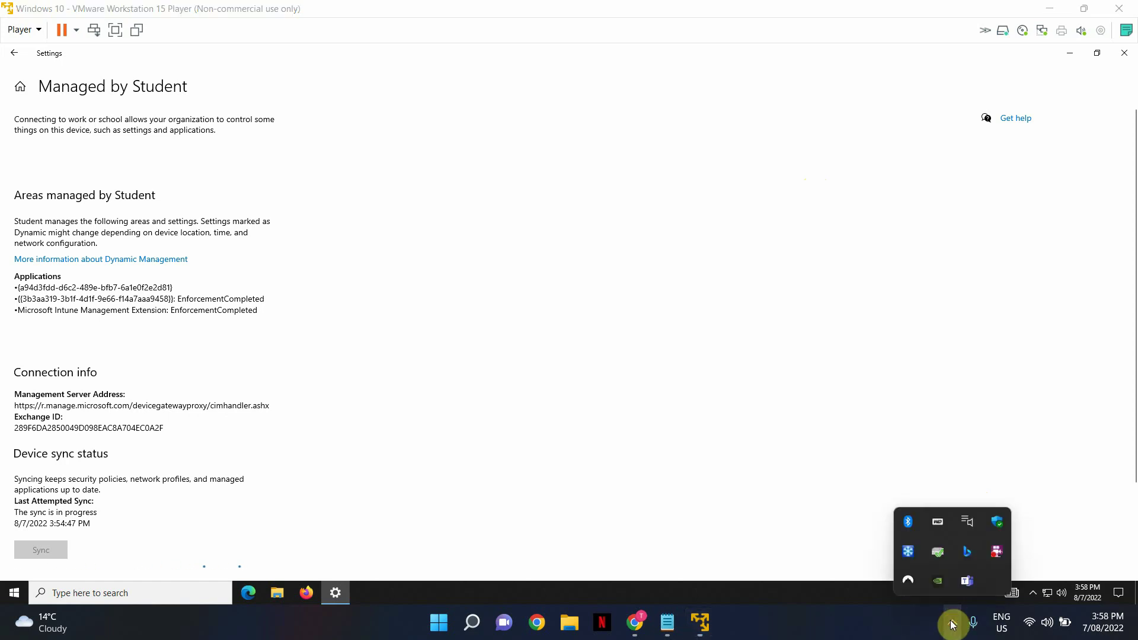
Return to the VM desktop, now showing the policy's red fox wallpaper, via its right-click menu.
right_click(992, 555)
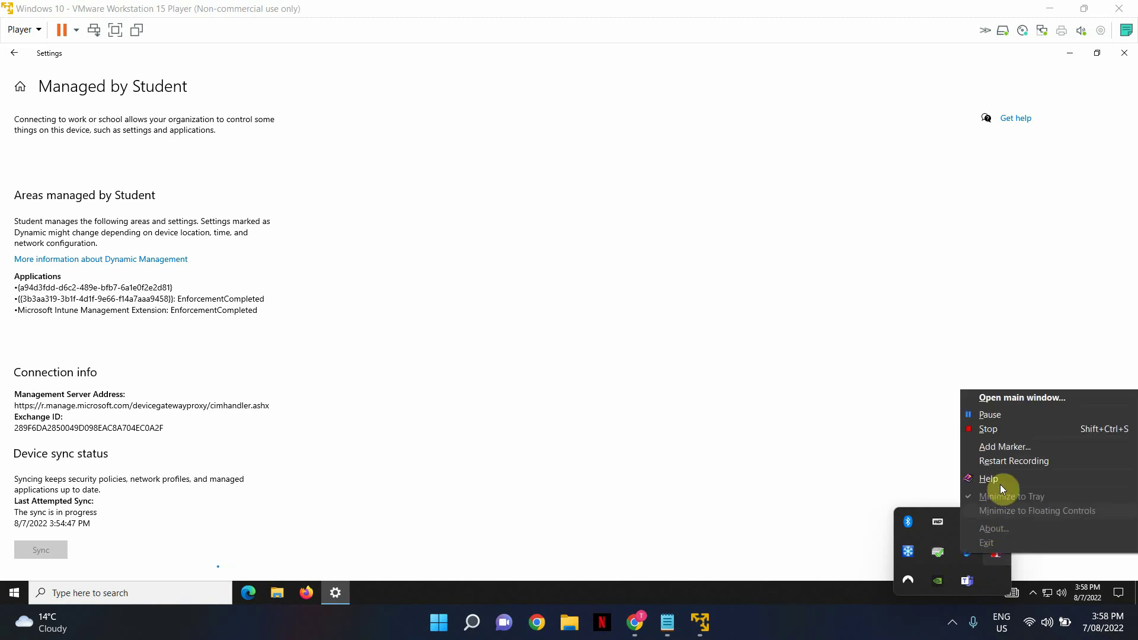
left_click(1014, 417)
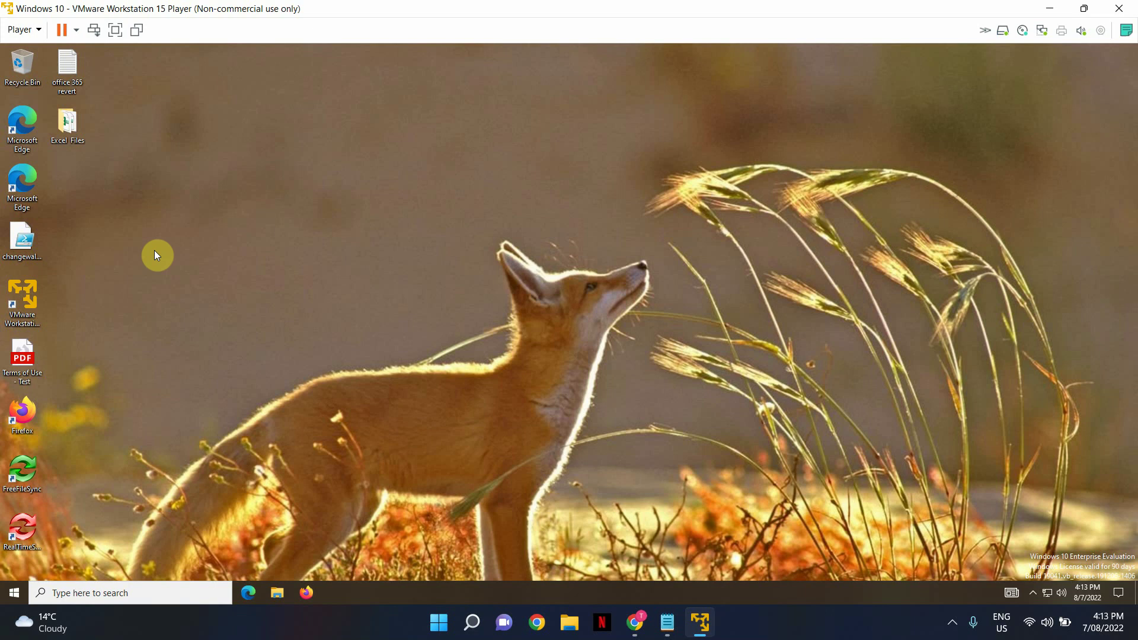
right_click(380, 137)
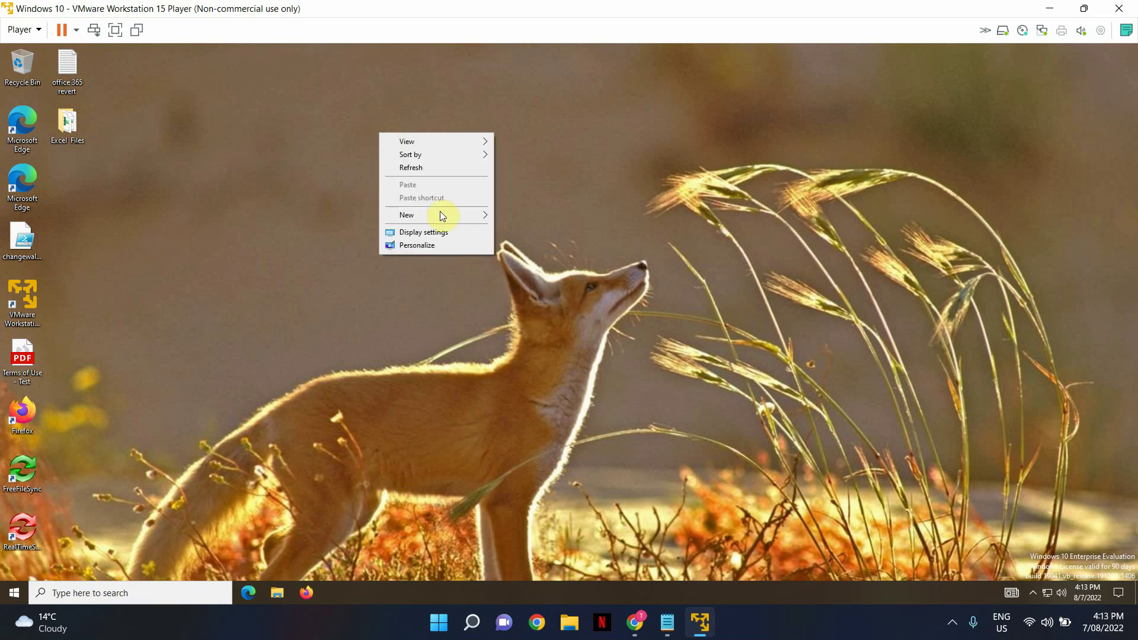
left_click(424, 248)
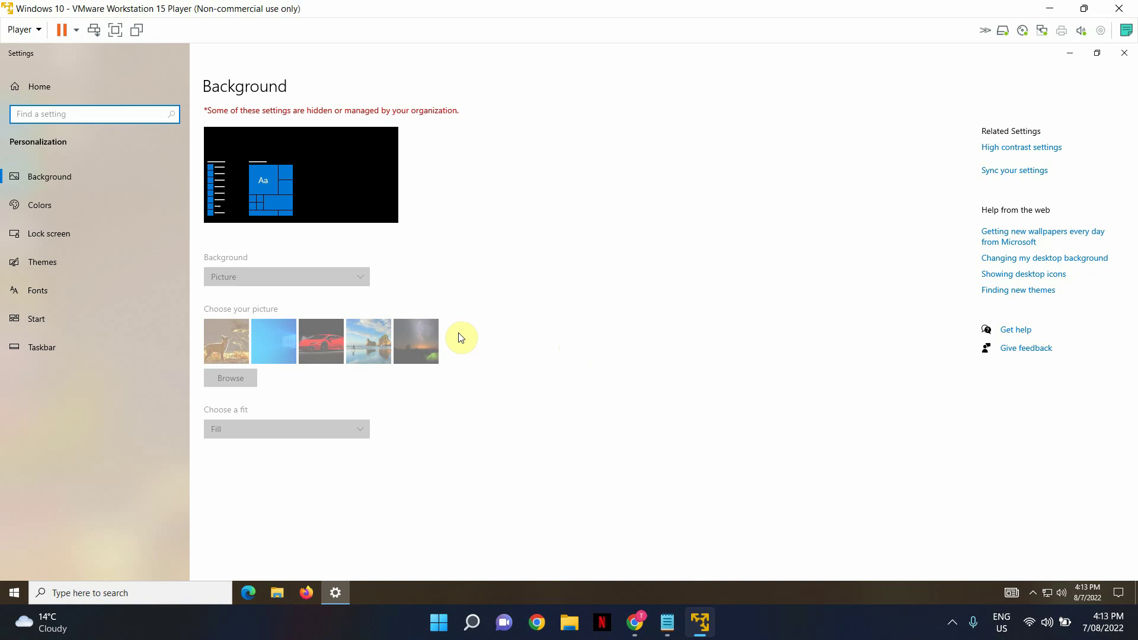
left_click(287, 341)
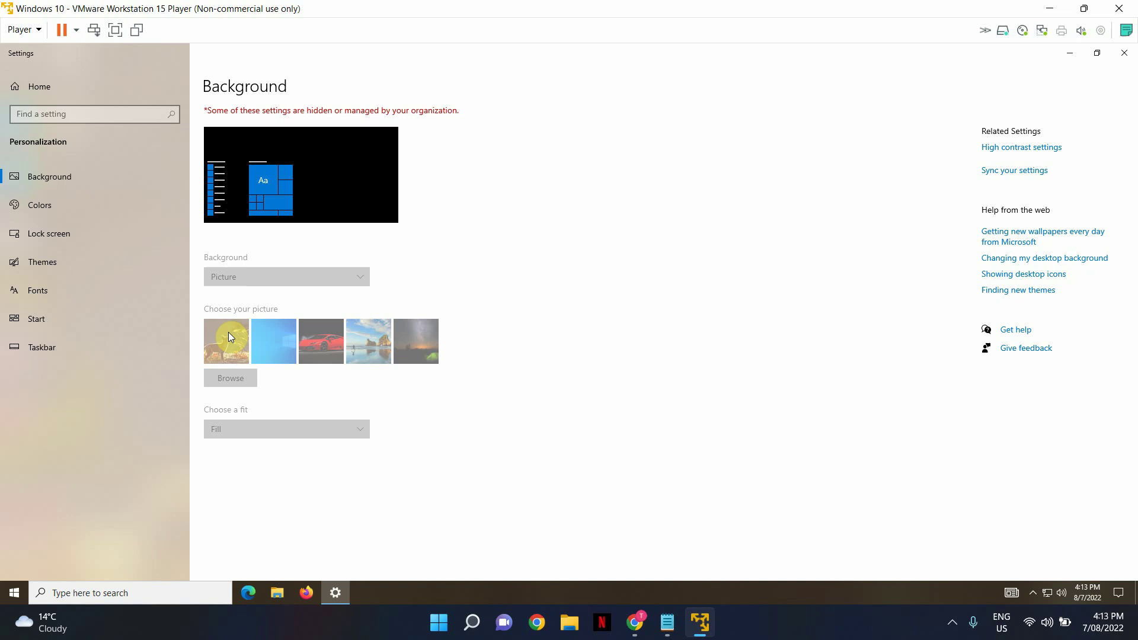
left_click(1067, 52)
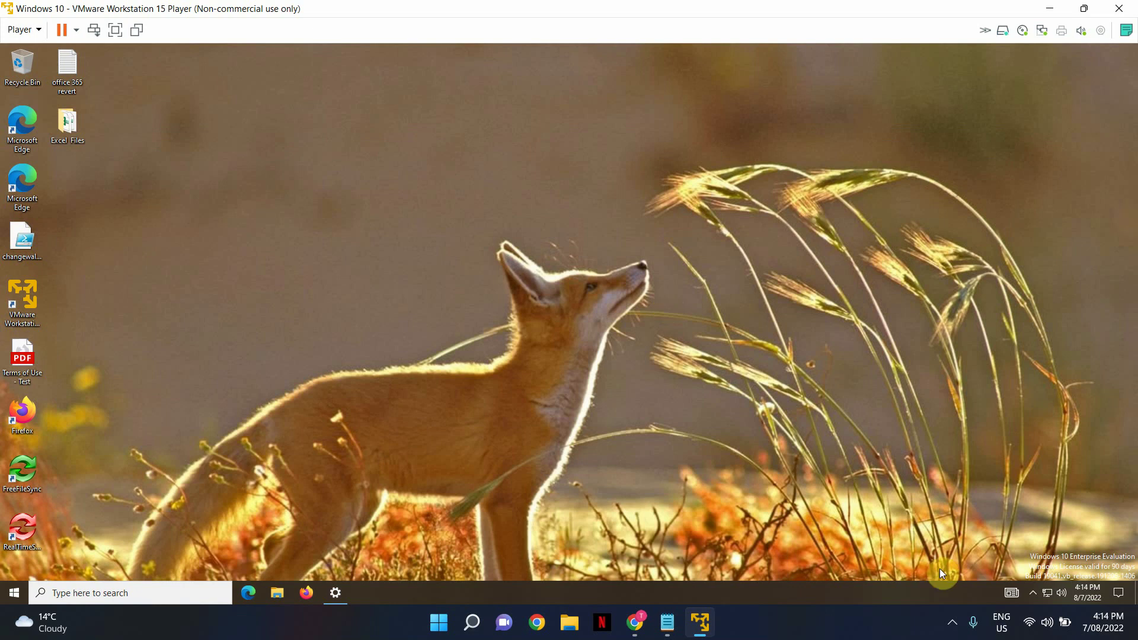
left_click(953, 623)
right_click(993, 553)
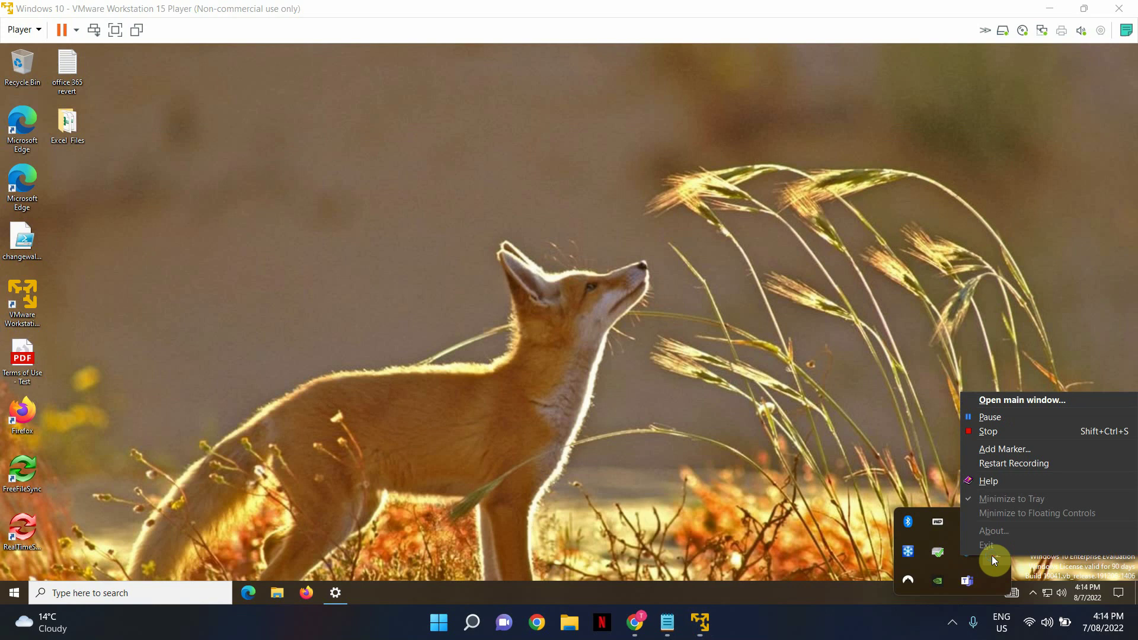